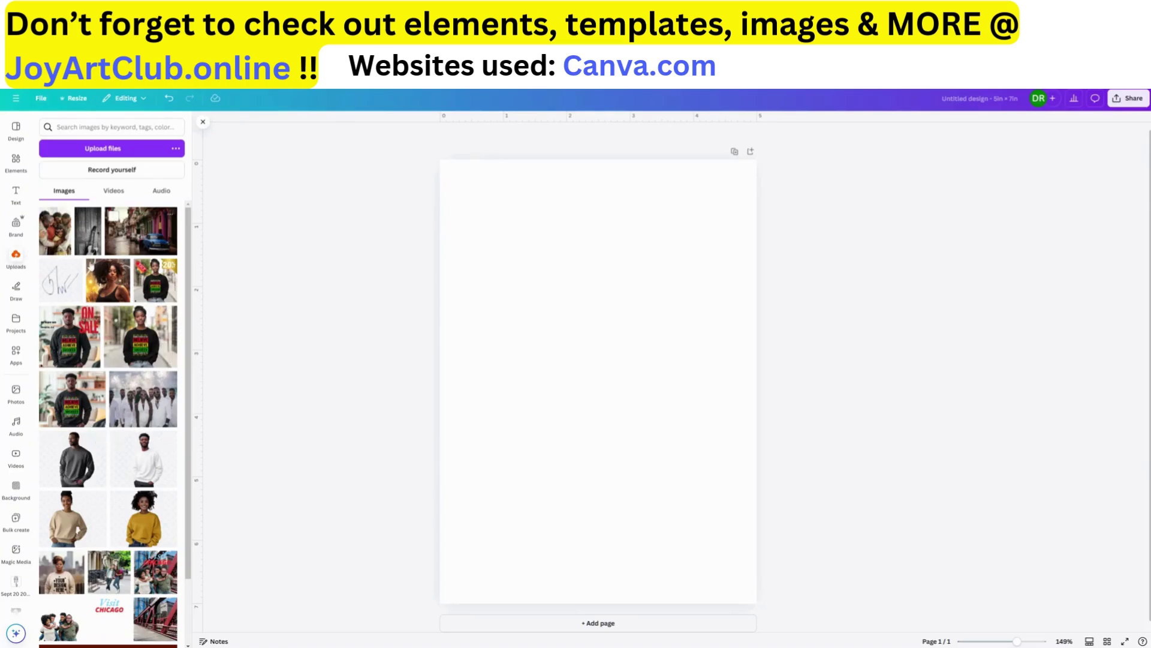
Add the group-in-white photo, move it to the page's top-left corner and resize it.
click(145, 407)
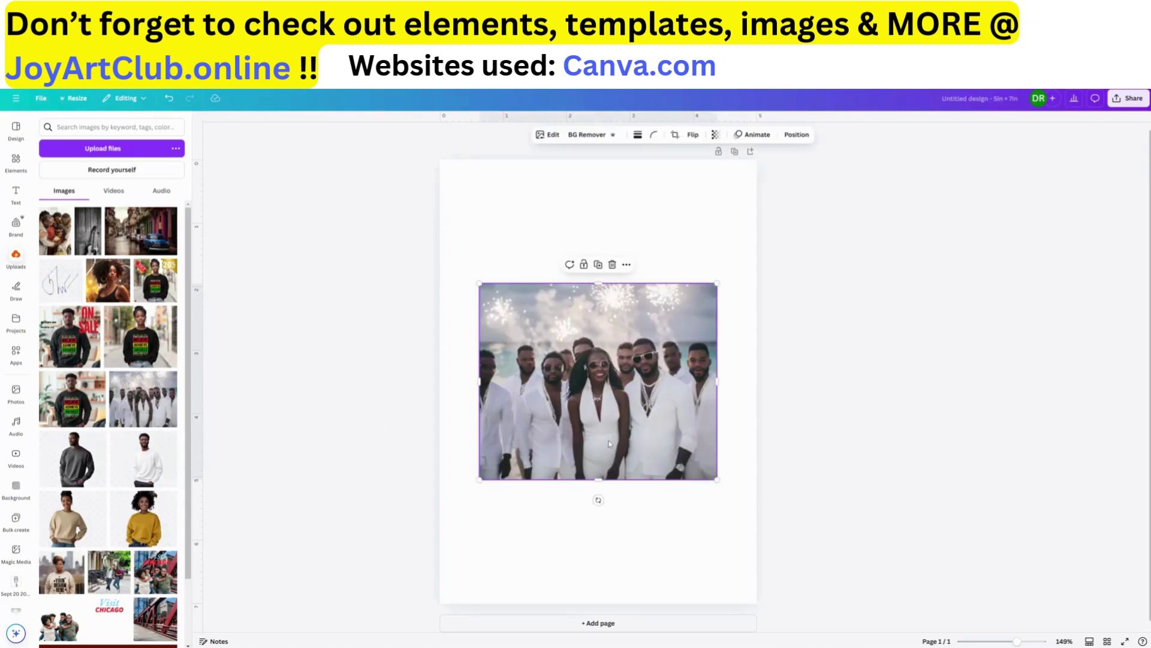
drag(607, 409, 569, 315)
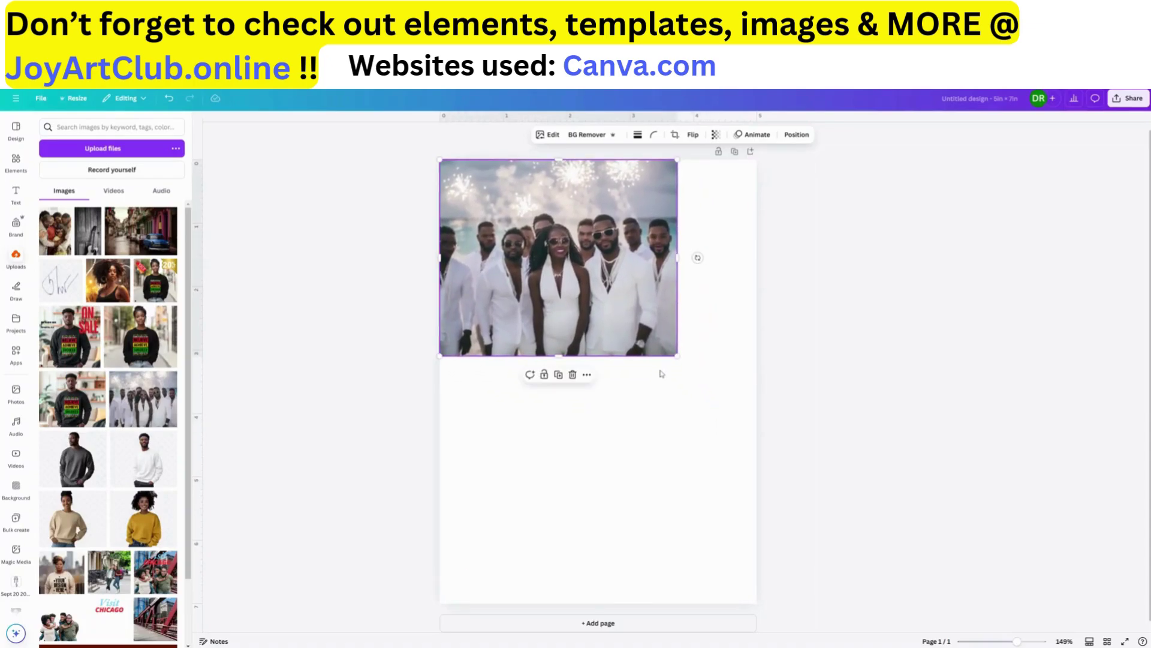
drag(678, 356, 757, 421)
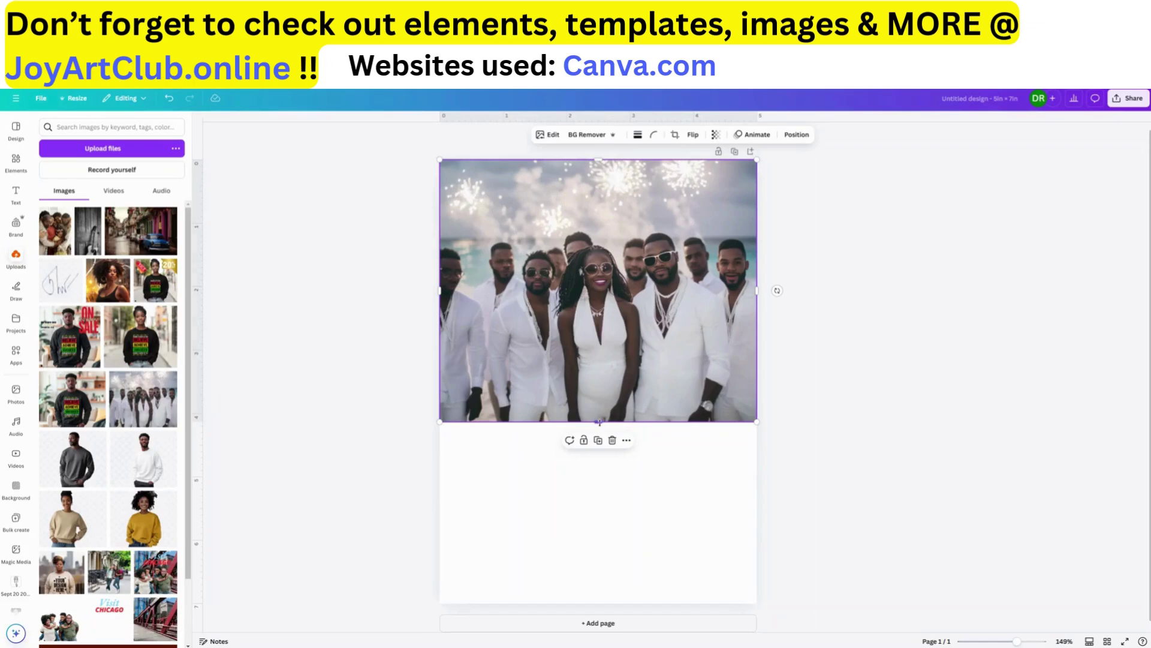
drag(757, 421, 672, 351)
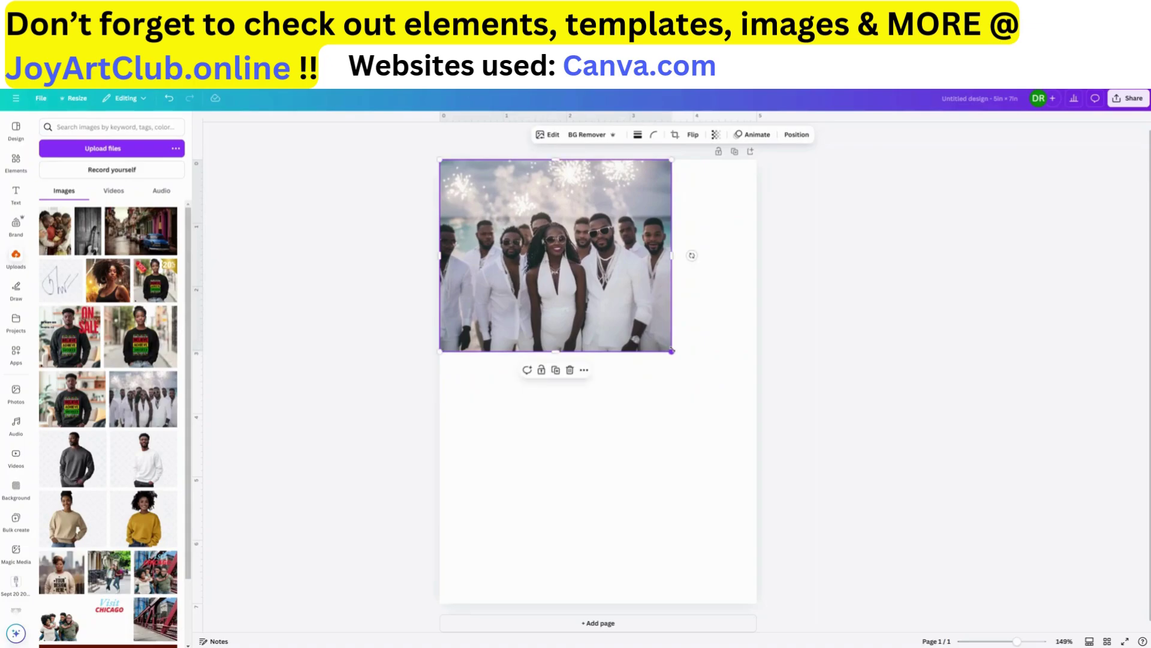
Reselect the group photo and enlarge it slightly to about 3.8 × 3.1 in.
click(646, 437)
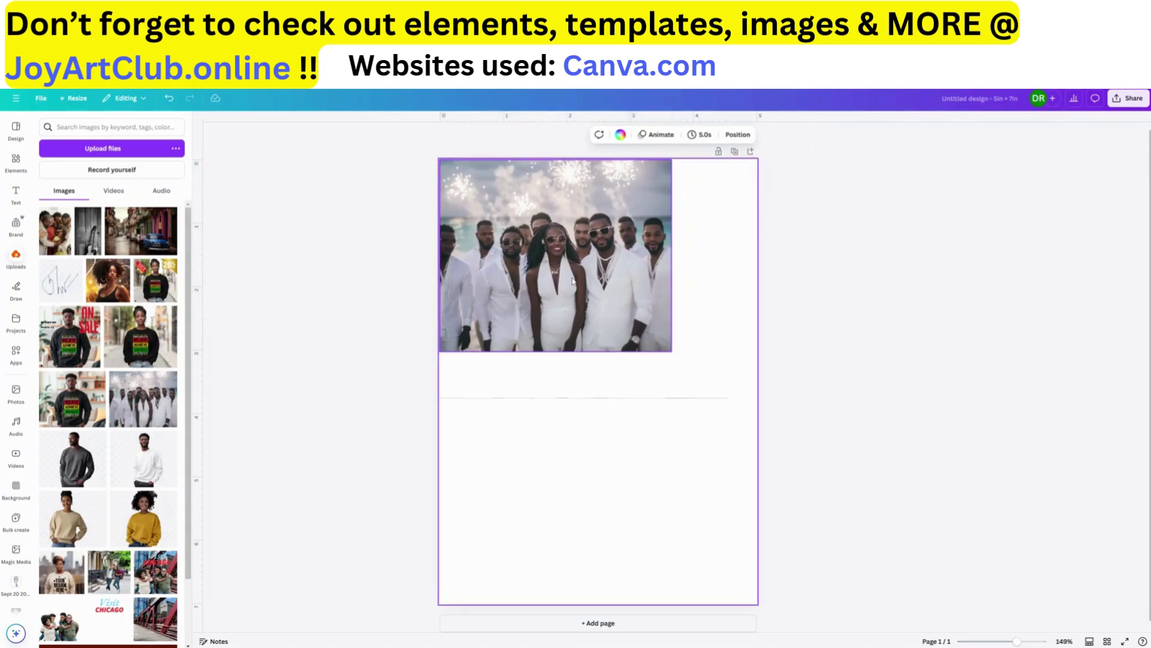
click(591, 310)
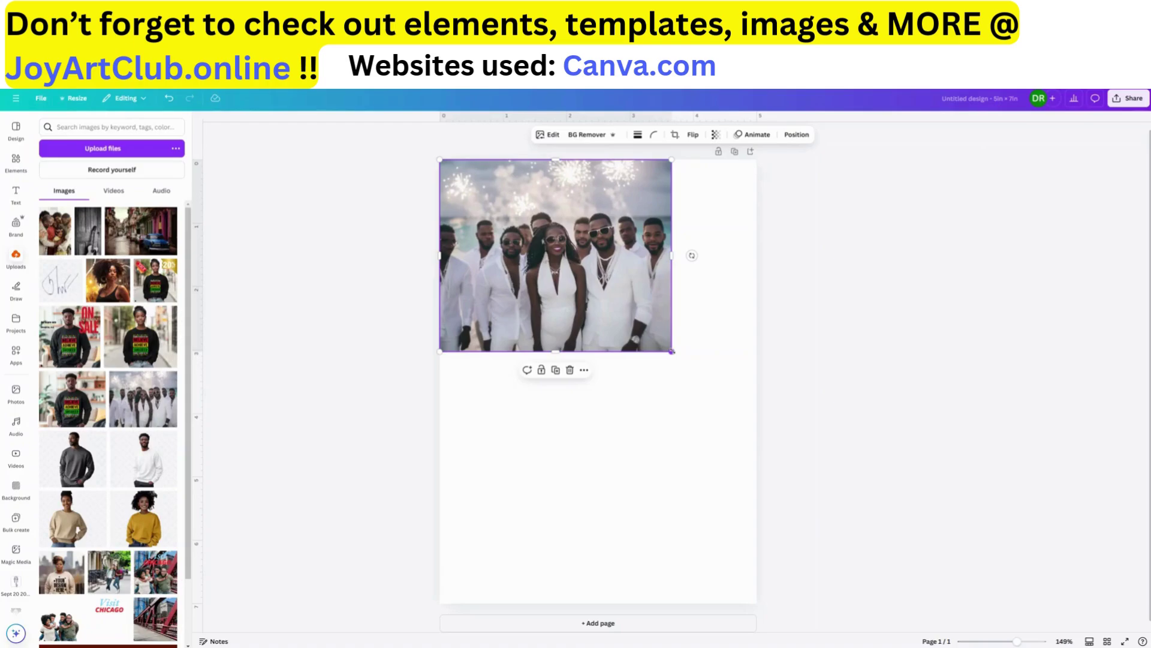
drag(673, 351, 682, 360)
drag(1018, 641, 1029, 643)
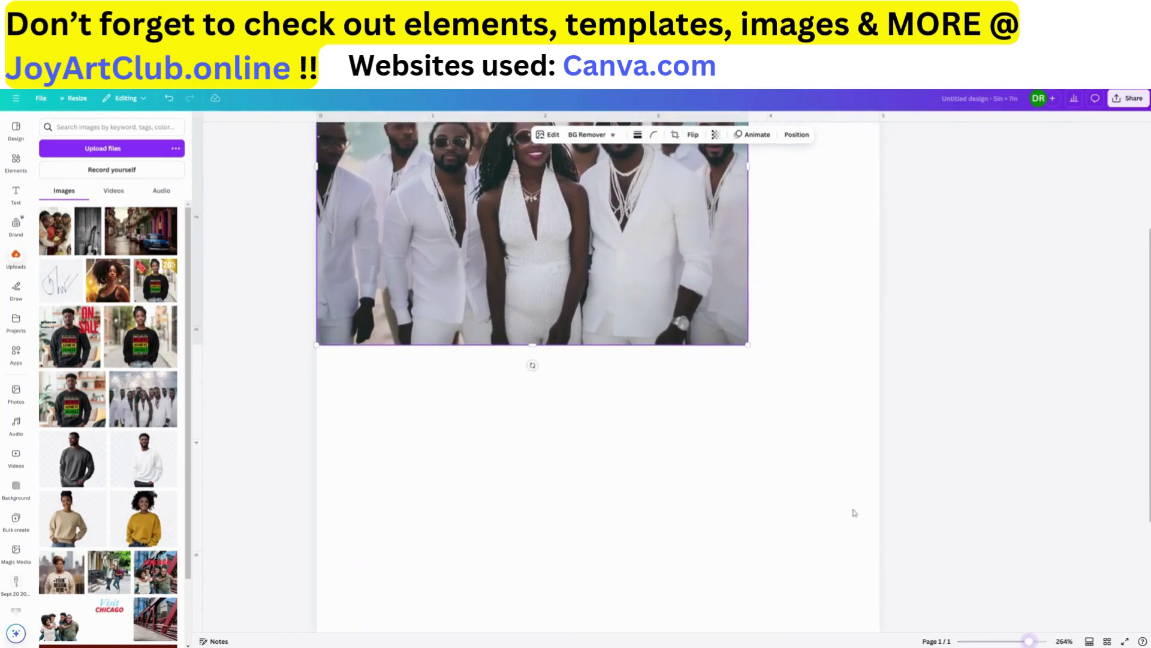
Enlarge the group photo to 5 × 4.1 in so it spans the page width.
scroll(836, 508, up, 2)
scroll(836, 508, up, 2)
scroll(830, 506, down, 1)
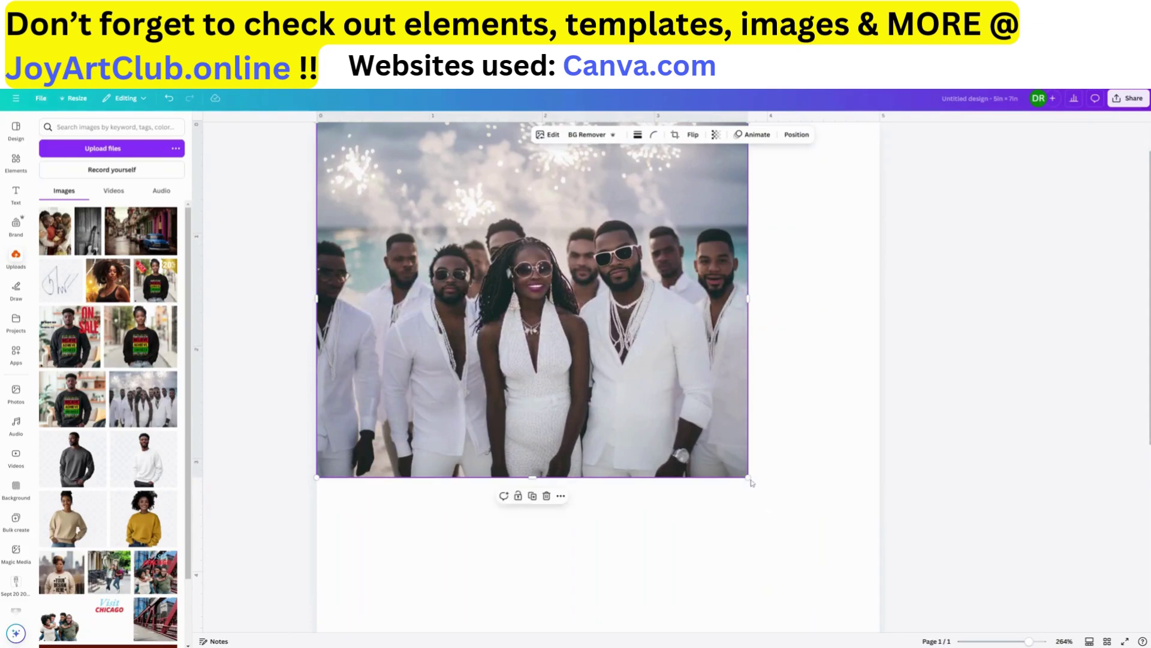
drag(748, 477, 817, 525)
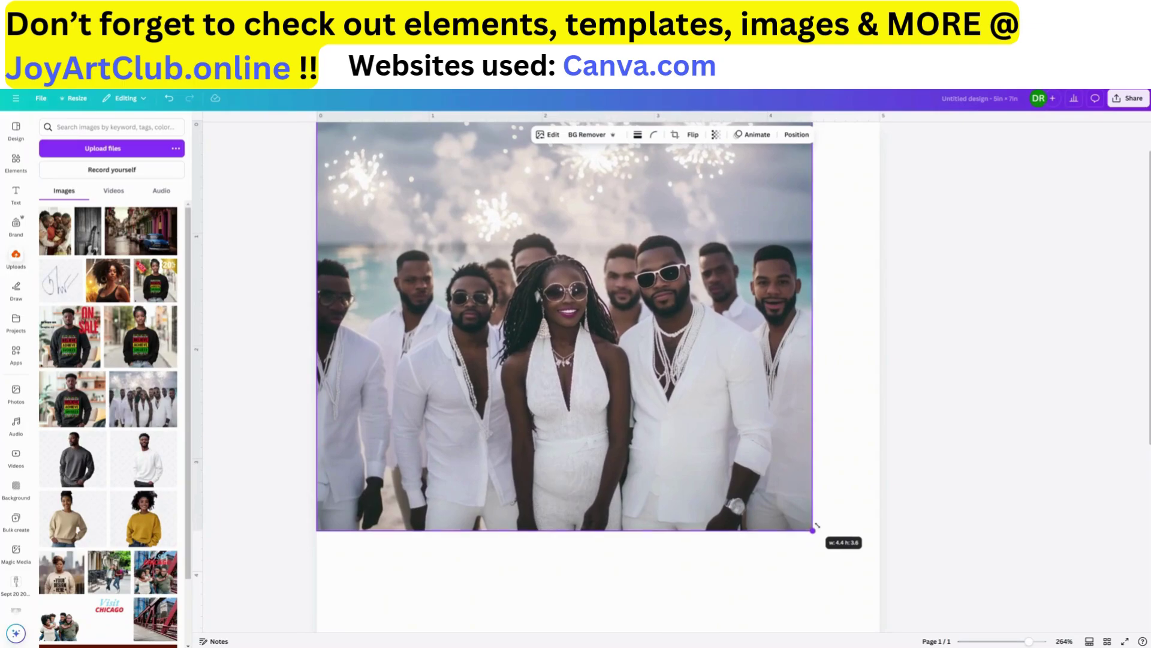
drag(813, 530, 878, 581)
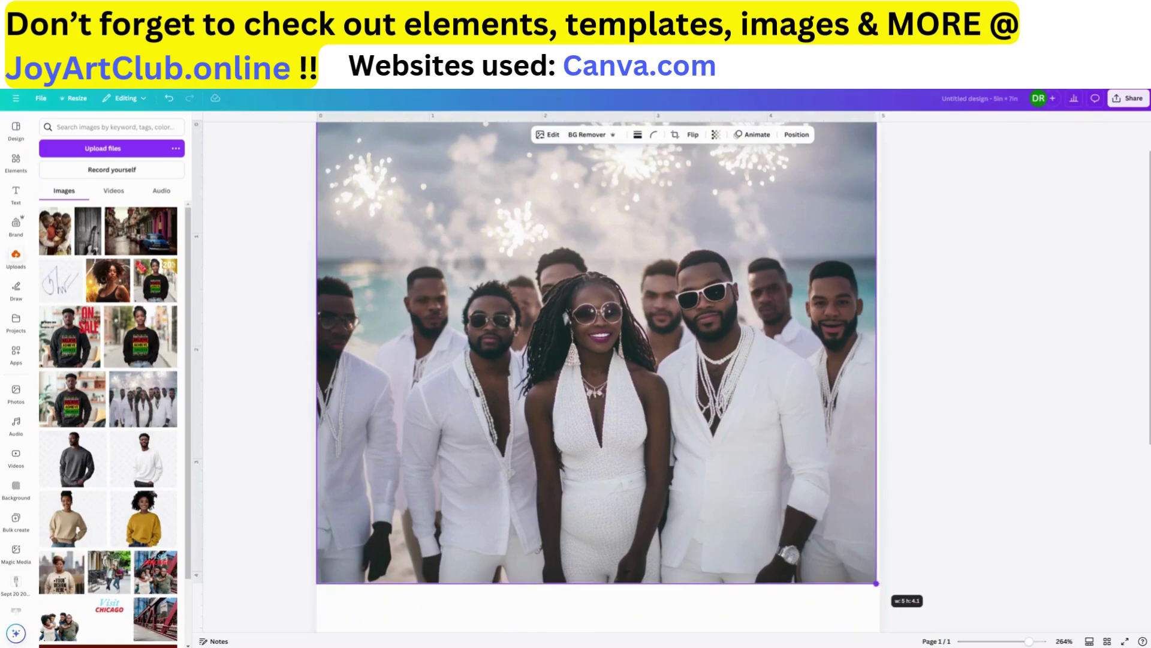
drag(876, 582, 880, 585)
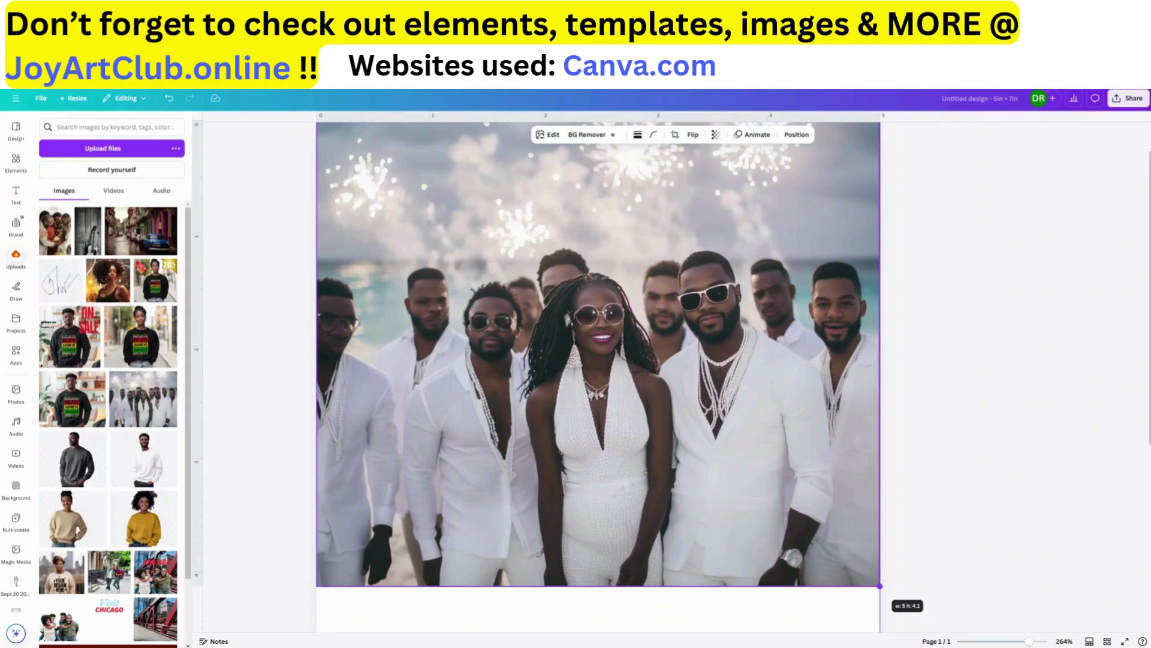
drag(879, 586, 877, 584)
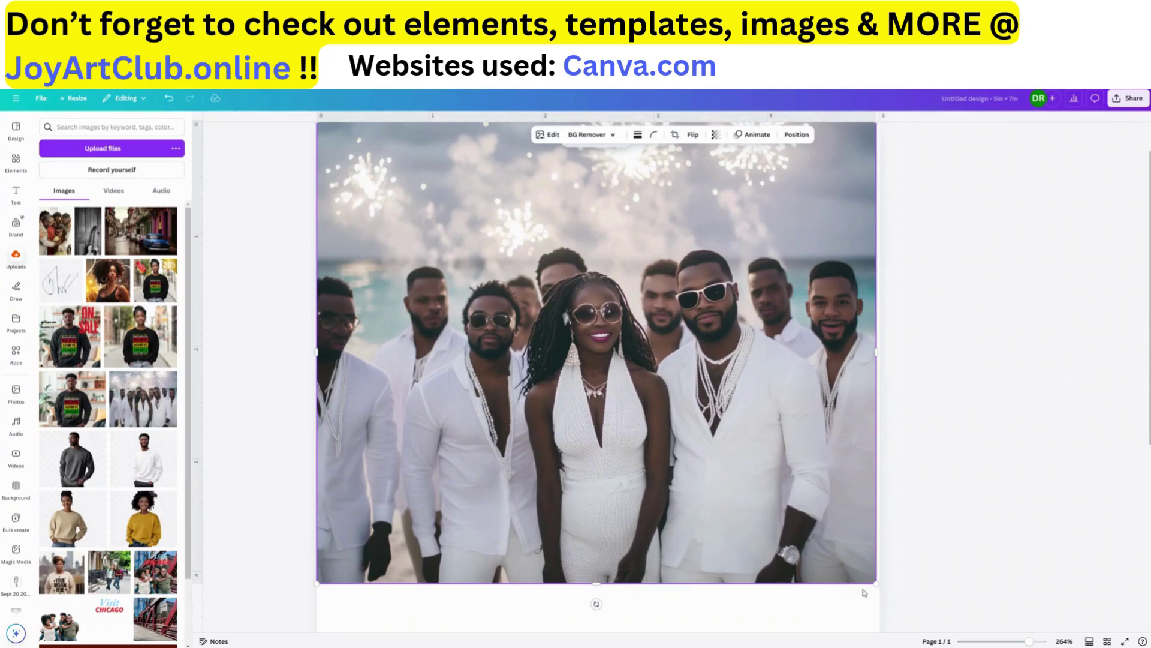
mouse_move(203, 122)
Copy and resize the design to a custom 10 × 8.2 in, then open the copy.
click(70, 102)
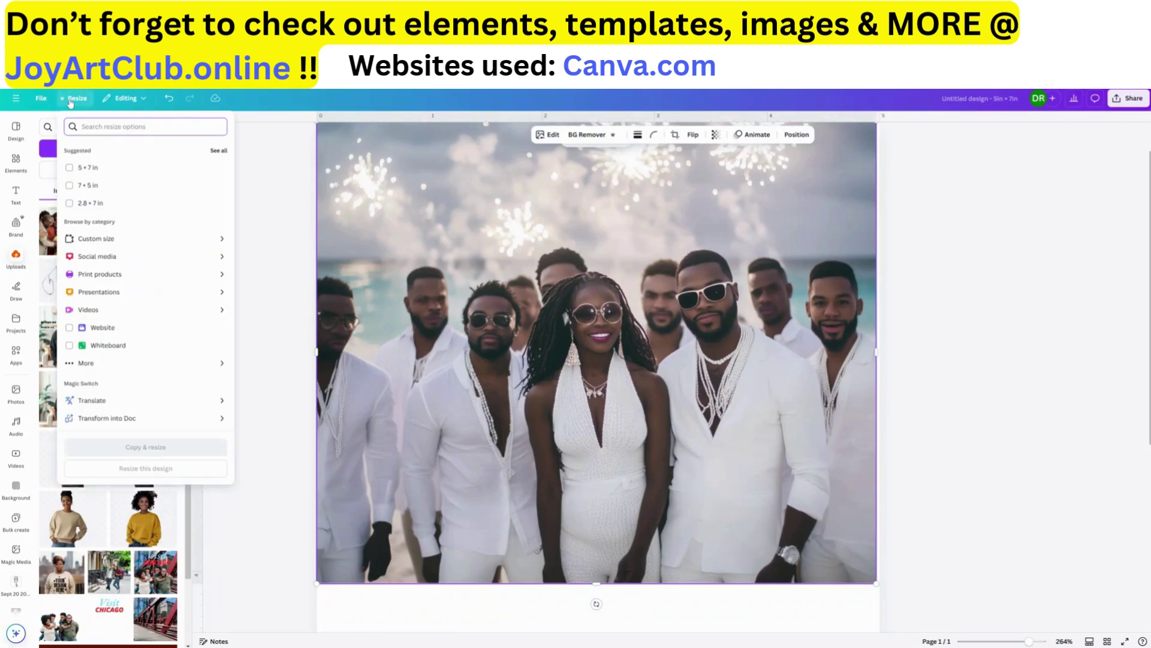
click(105, 240)
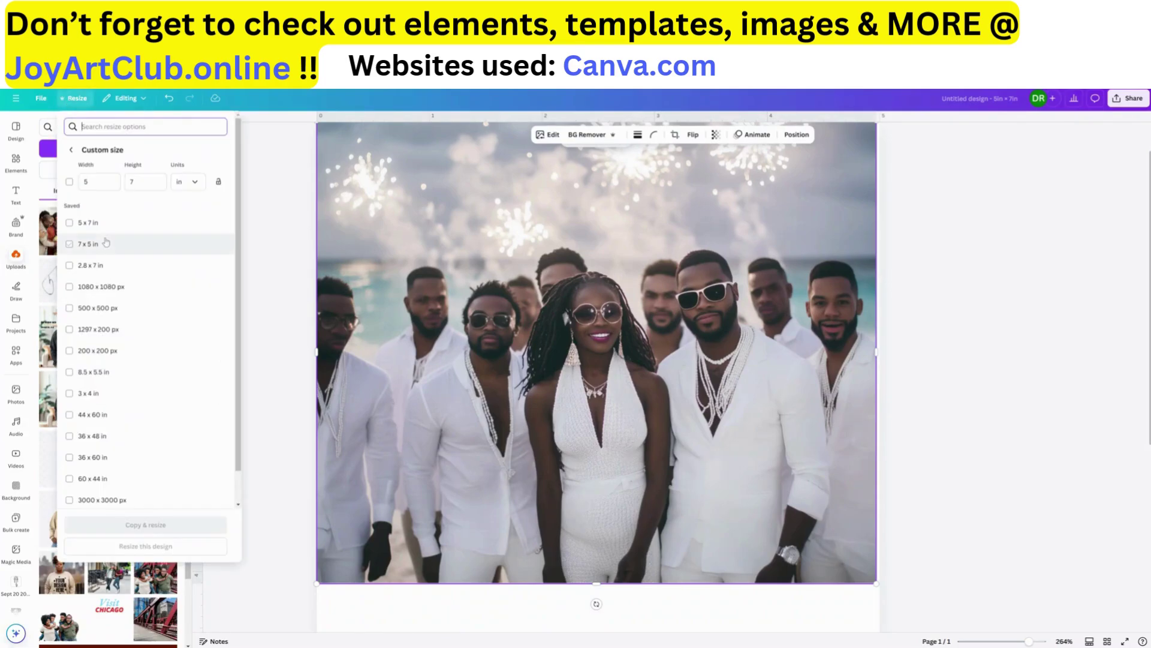
click(87, 182)
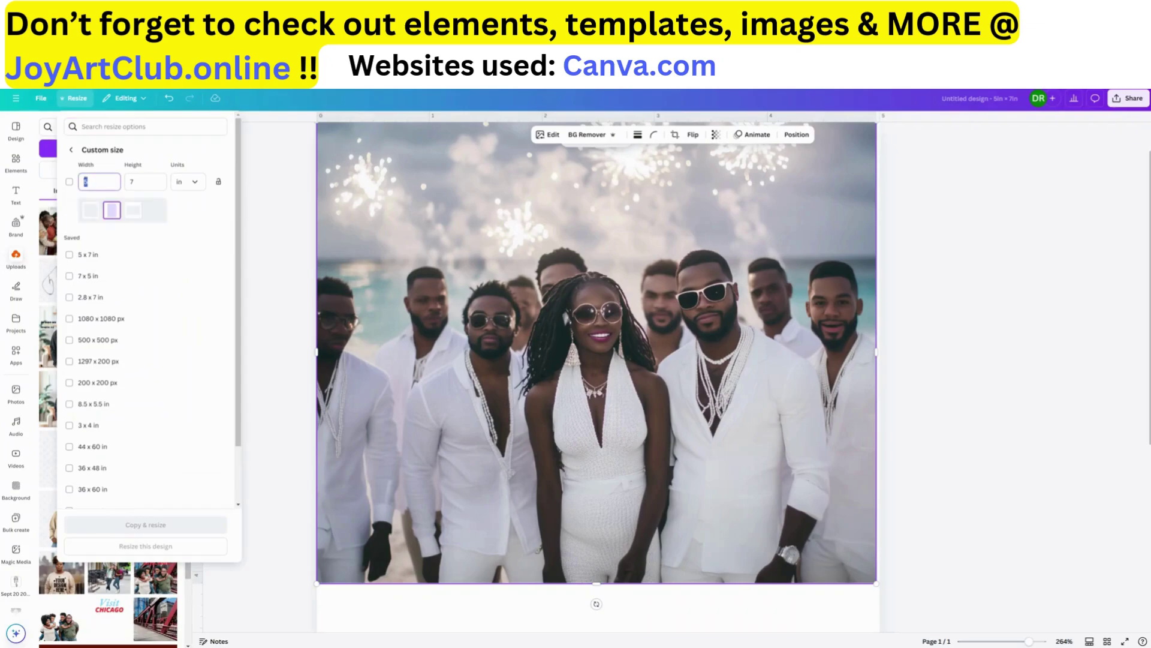
text(10)
key(Tab)
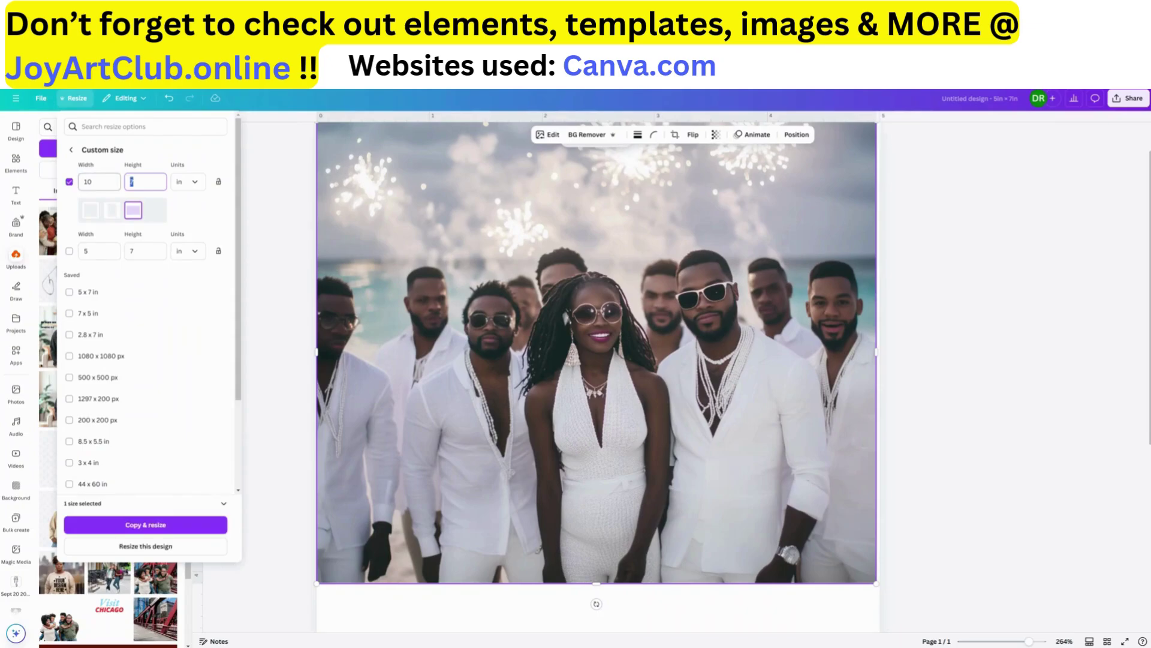
text(8.2)
click(69, 182)
click(138, 528)
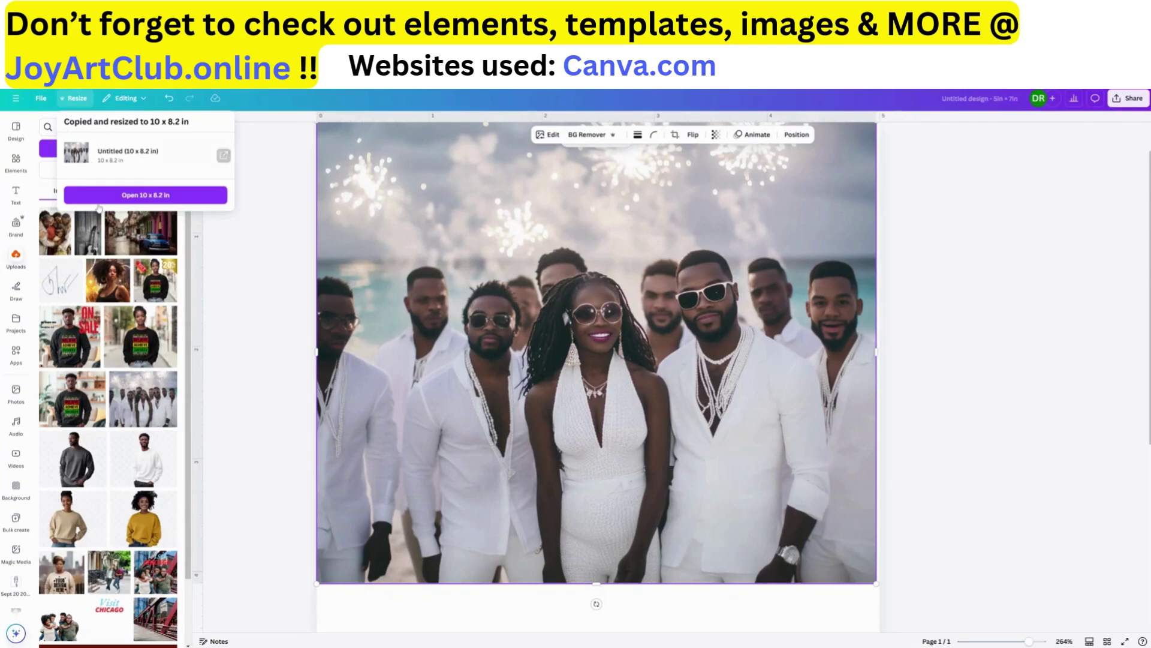
click(139, 195)
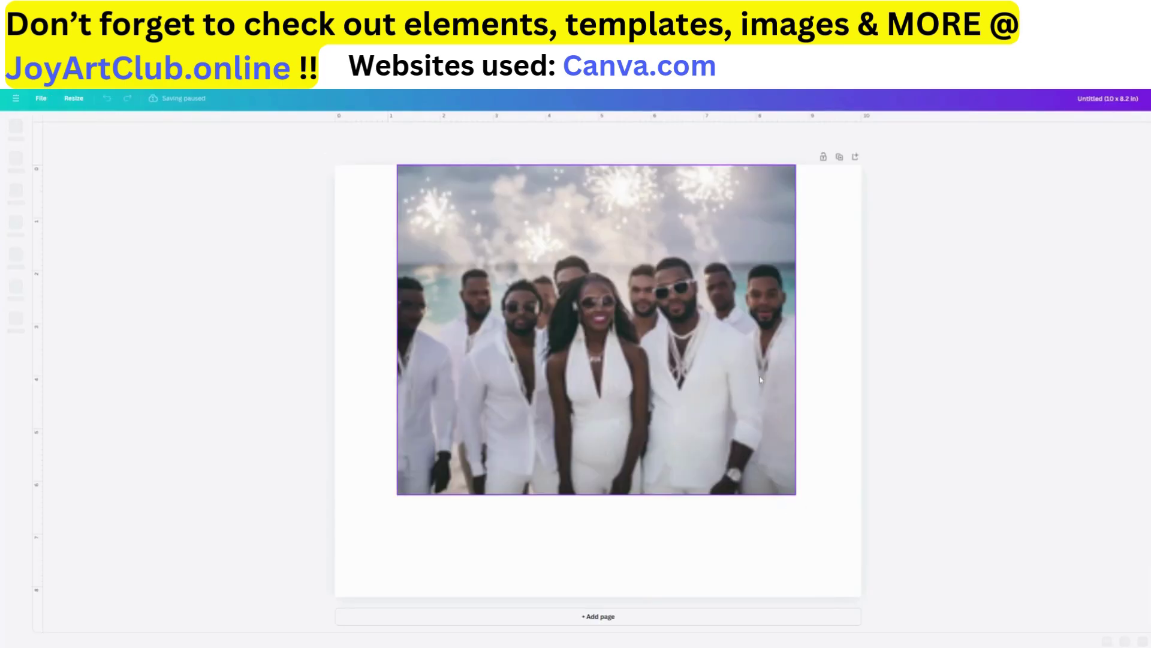
Move the group photo to the top-left corner and enlarge it to cover the 10 × 8.2 in page.
mouse_move(600, 363)
mouse_down()
mouse_move(503, 363)
mouse_move(580, 363)
mouse_up()
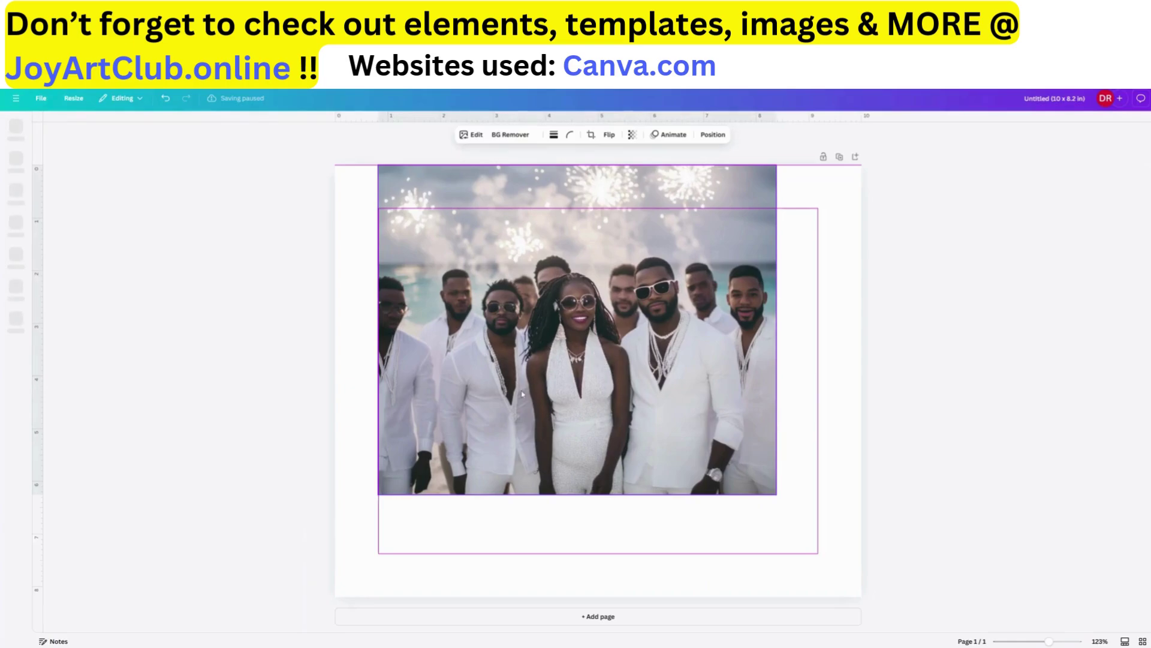
drag(522, 394, 368, 432)
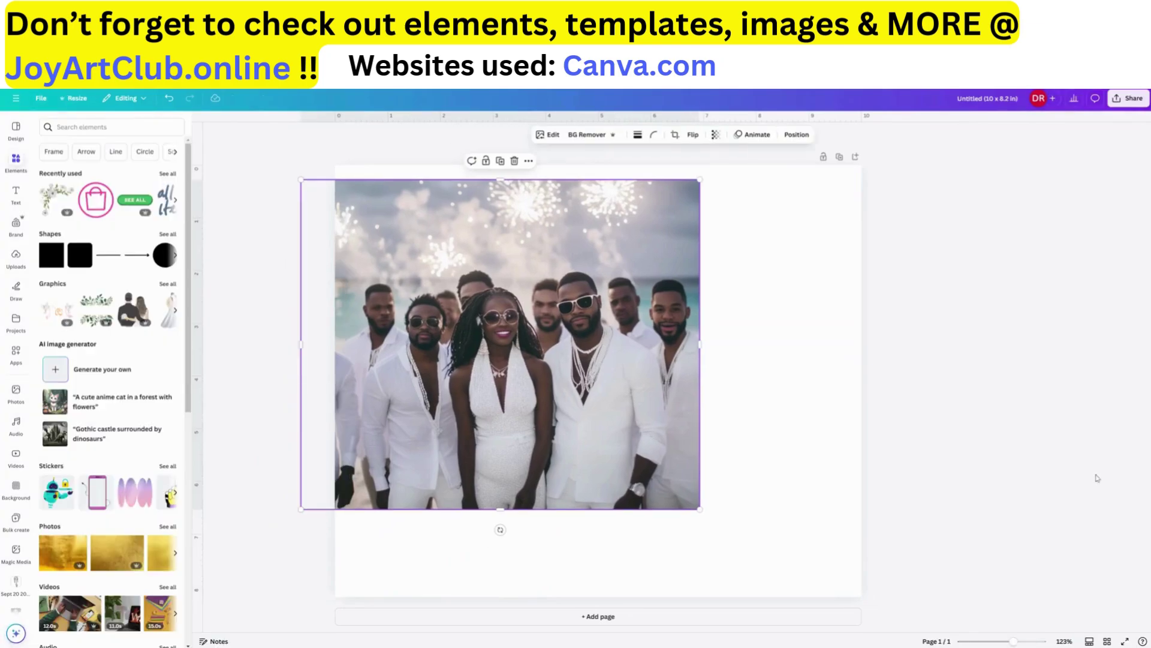
drag(501, 278, 539, 266)
drag(633, 346, 634, 348)
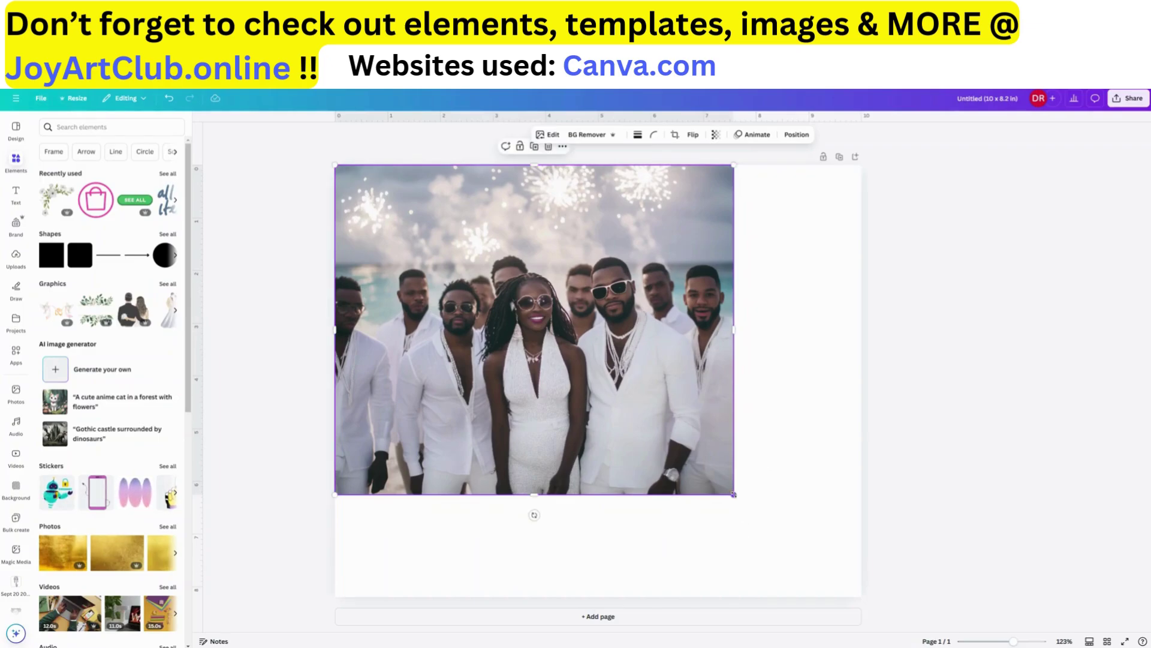
drag(734, 495, 867, 594)
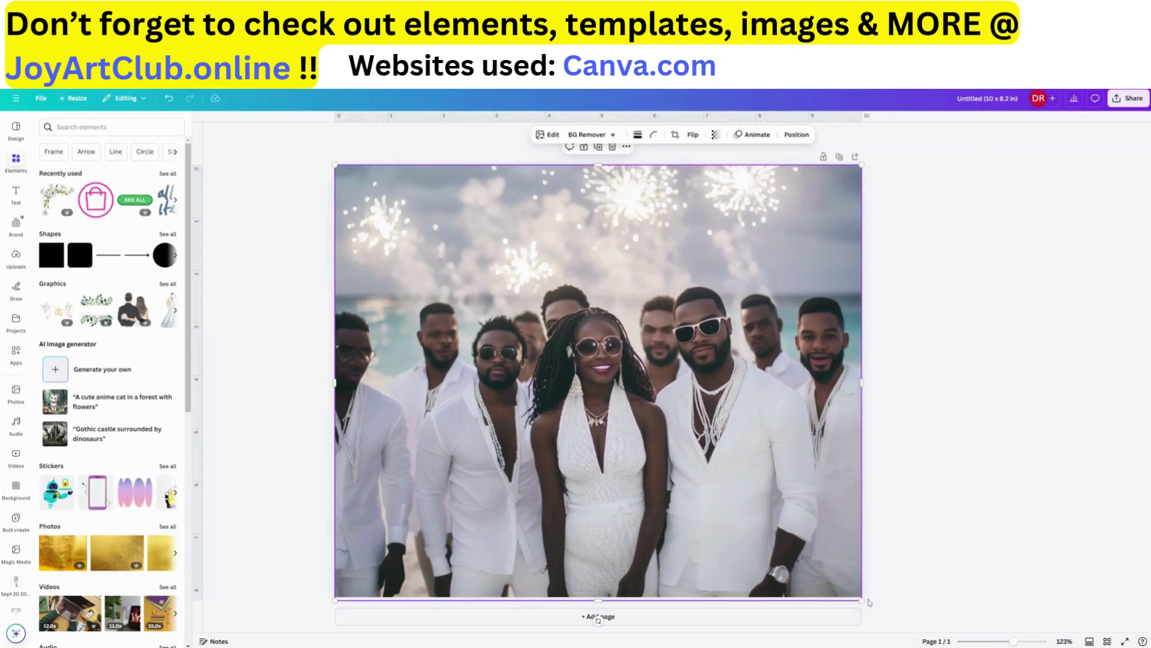
drag(853, 592, 904, 623)
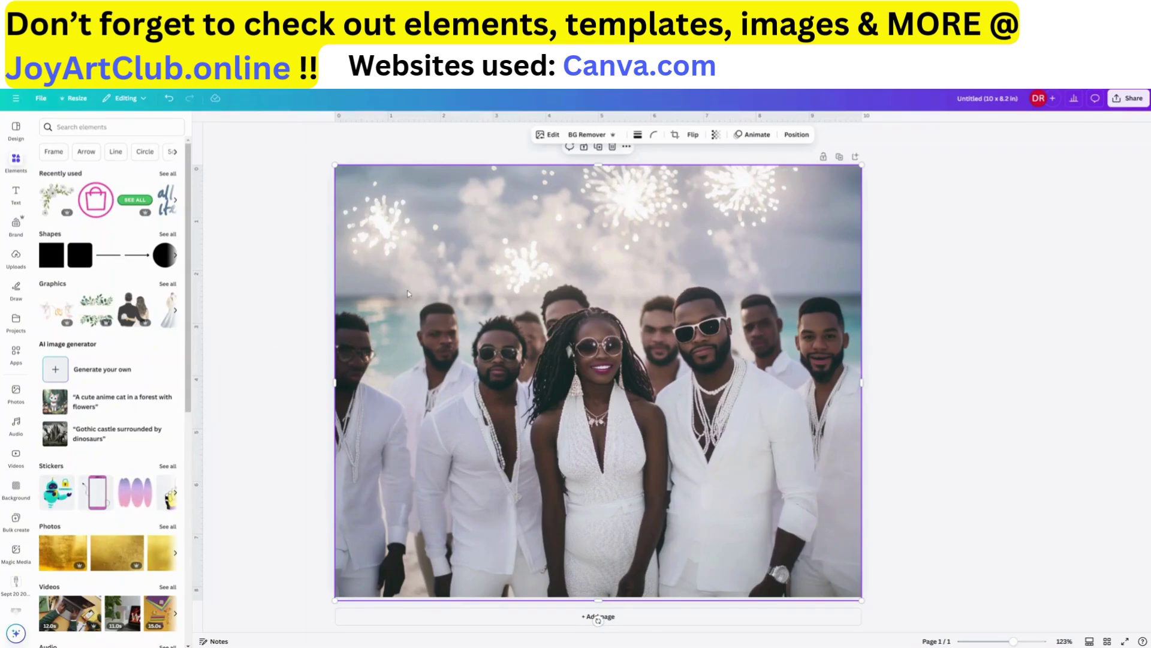
Add another group photo from Uploads, shift it around the page, then remove the smaller overlaid copy.
click(16, 264)
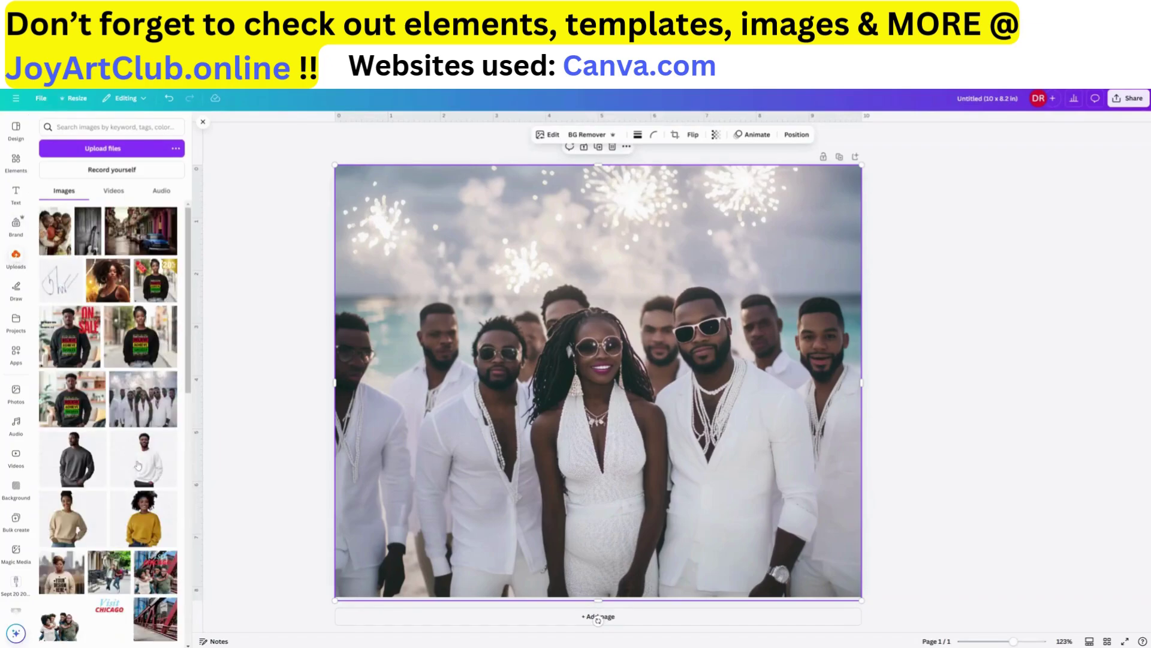
click(144, 414)
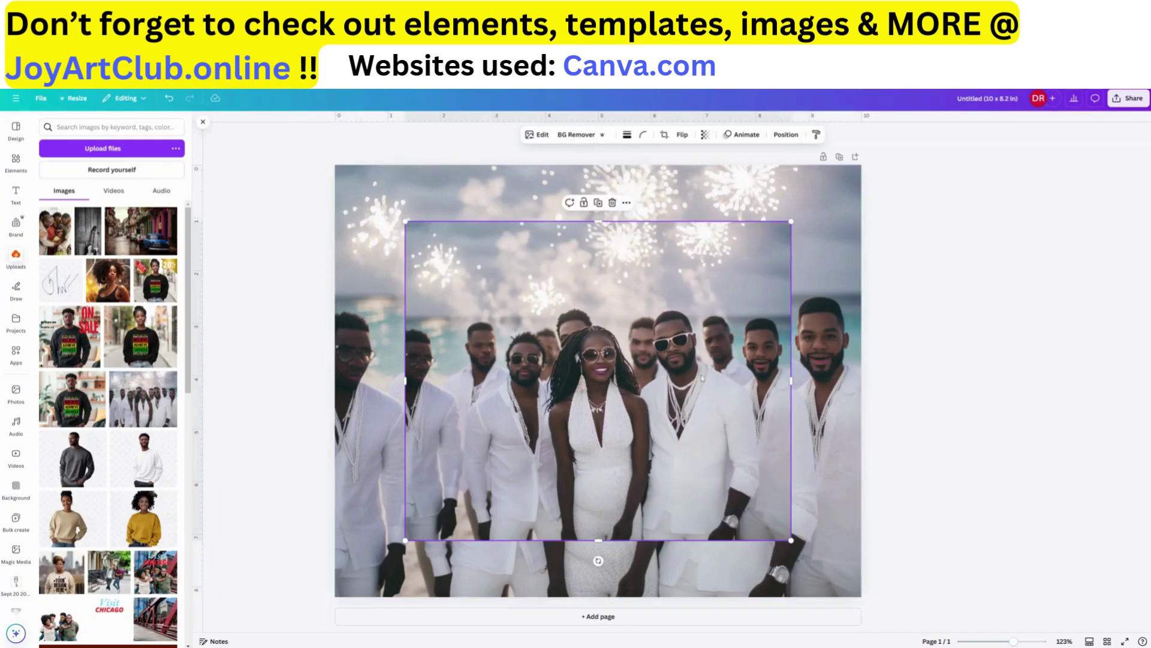
mouse_move(648, 402)
mouse_down()
mouse_move(633, 301)
mouse_move(651, 422)
mouse_move(647, 411)
mouse_up()
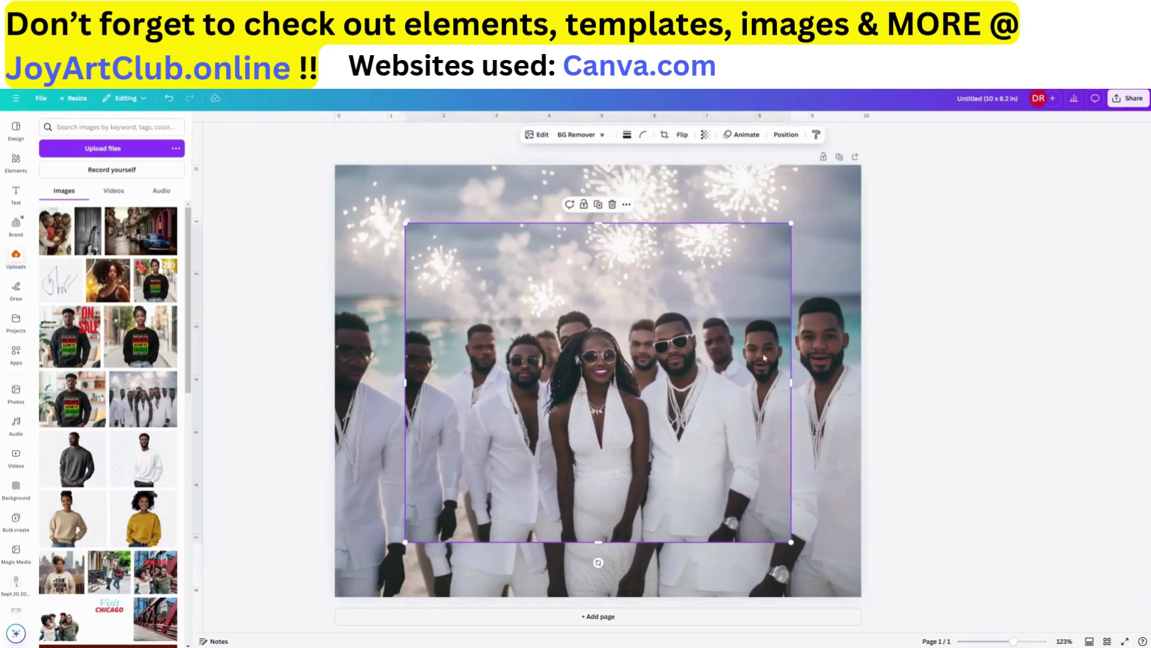
drag(766, 373, 763, 348)
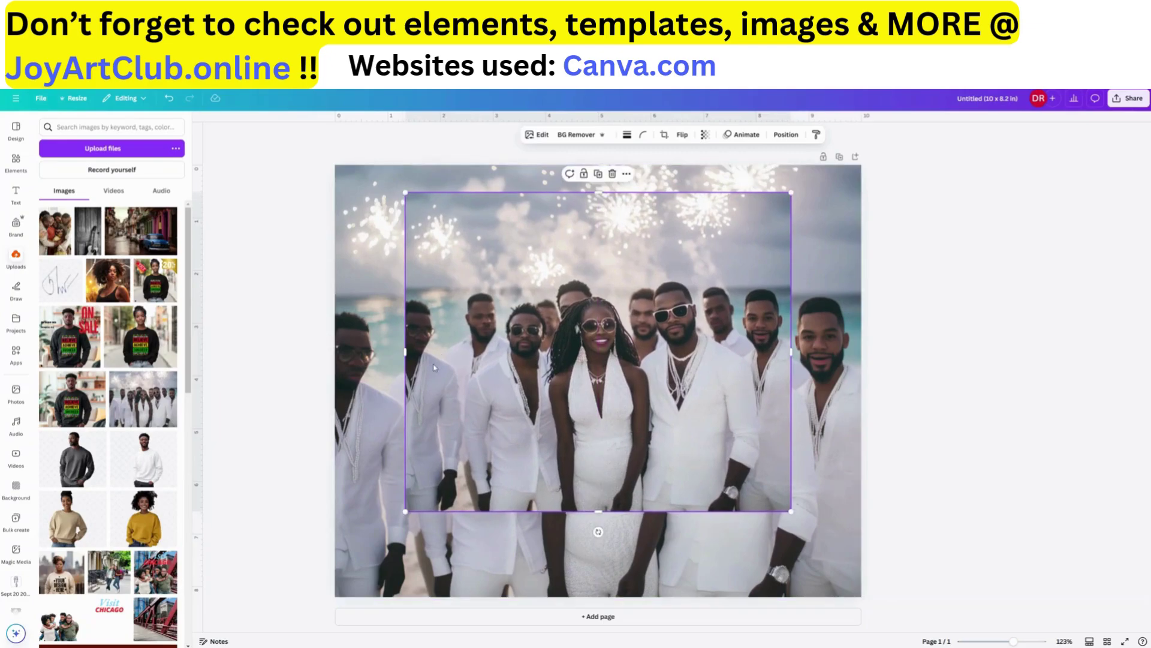
drag(553, 394, 509, 370)
drag(613, 381, 577, 382)
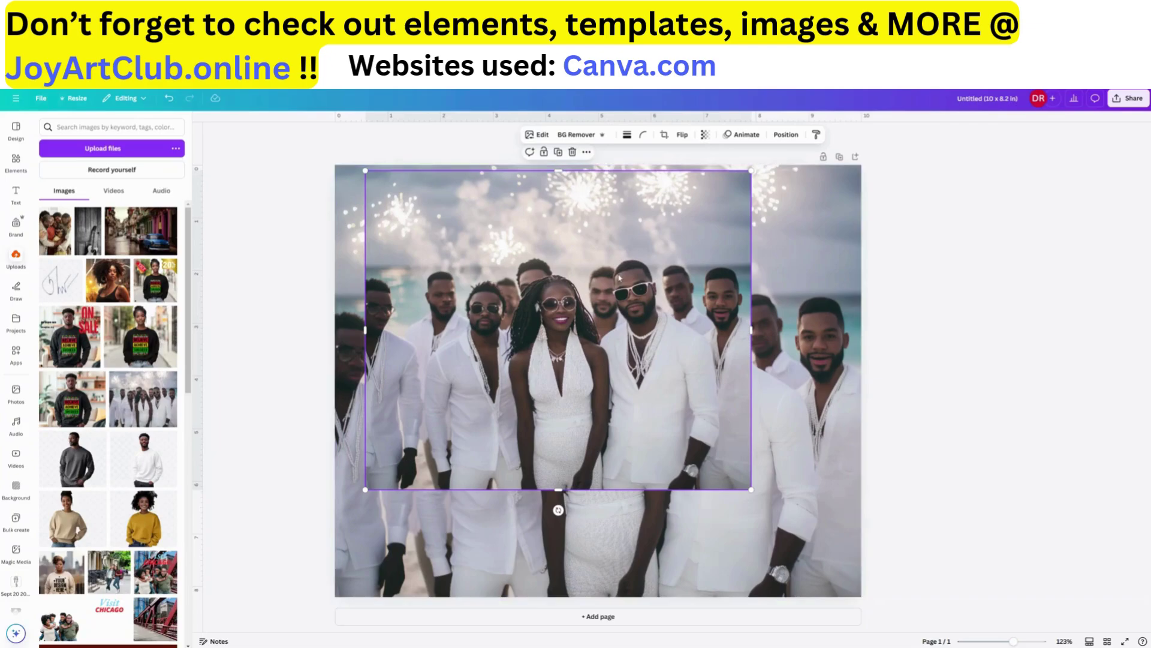
click(170, 98)
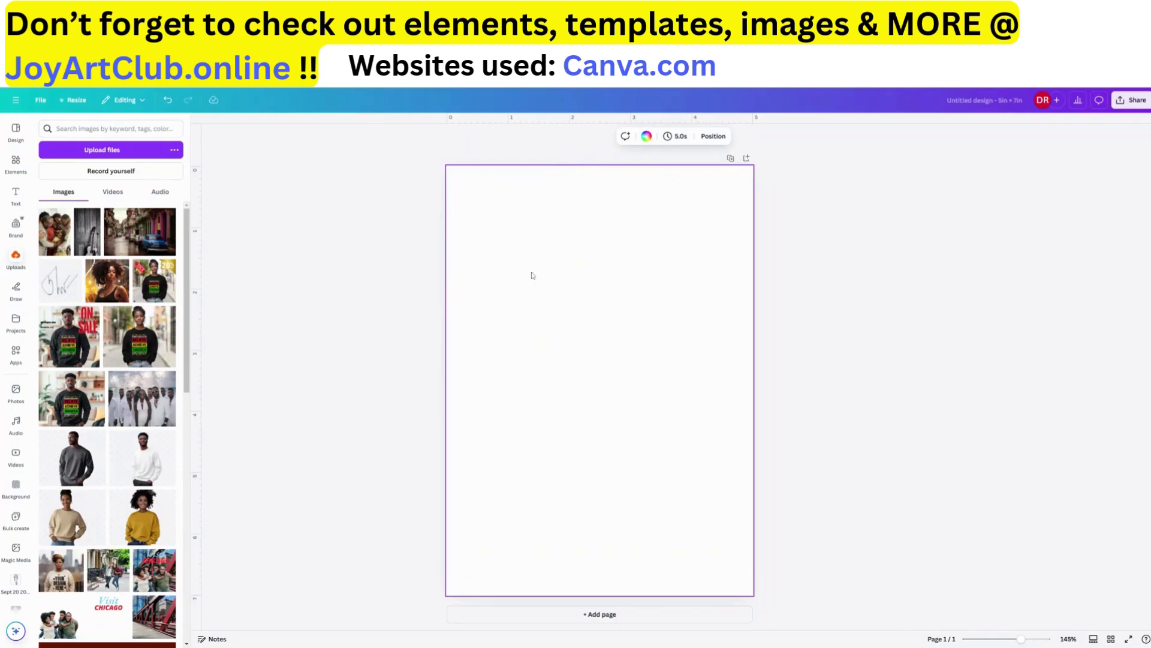
Place the guitar photo at the page's top-left, then add and delete a group photo.
click(88, 240)
drag(585, 388, 498, 335)
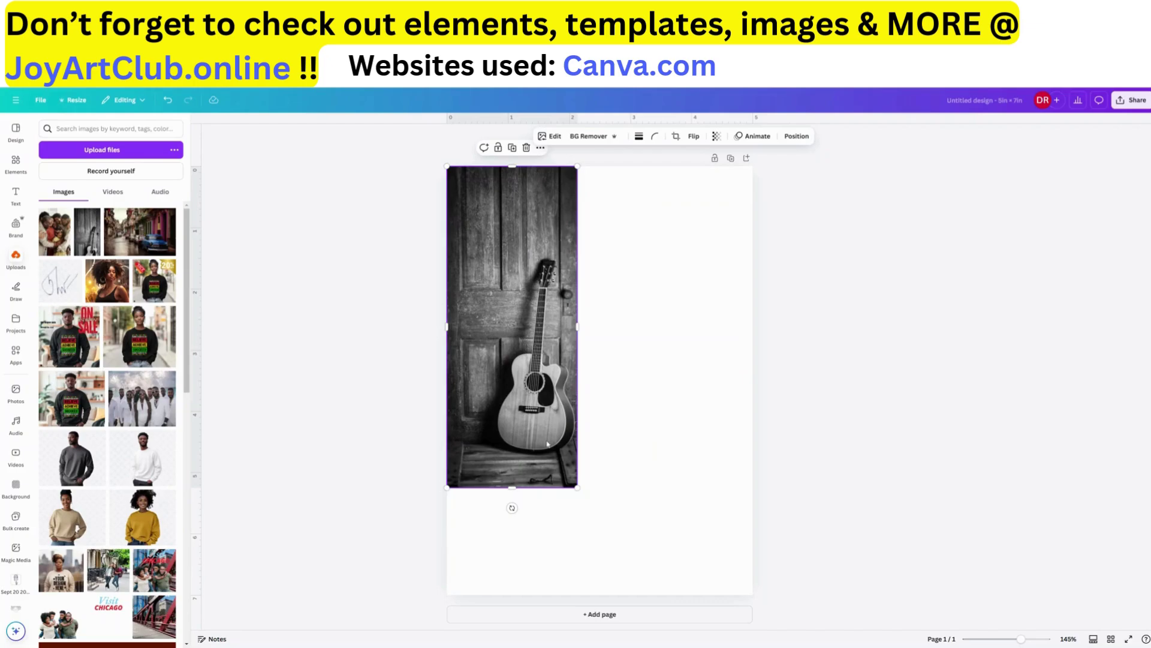
click(146, 402)
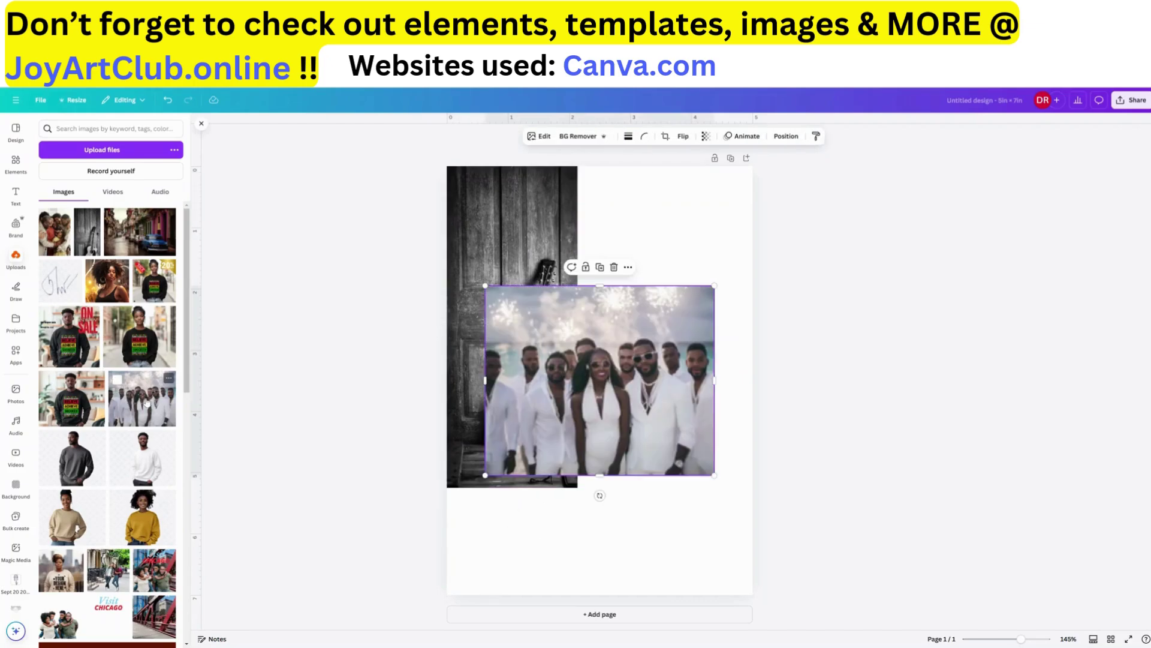
click(613, 267)
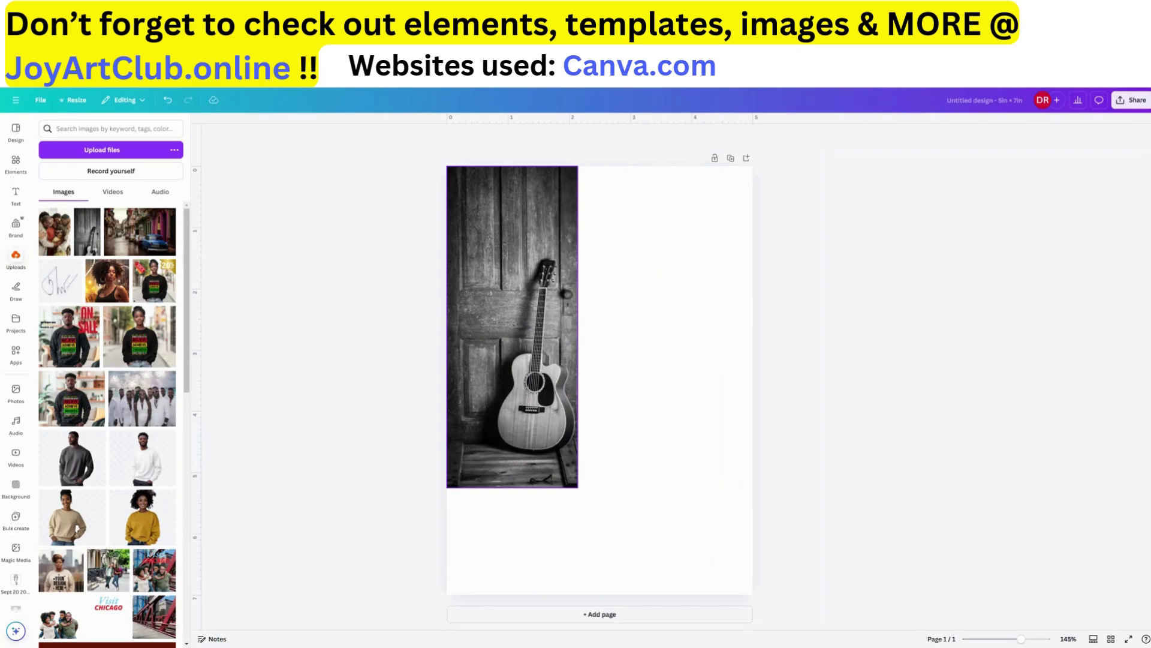
Enlarge the guitar photo to about 2.8 × 7 in, spanning the page's full height.
click(557, 447)
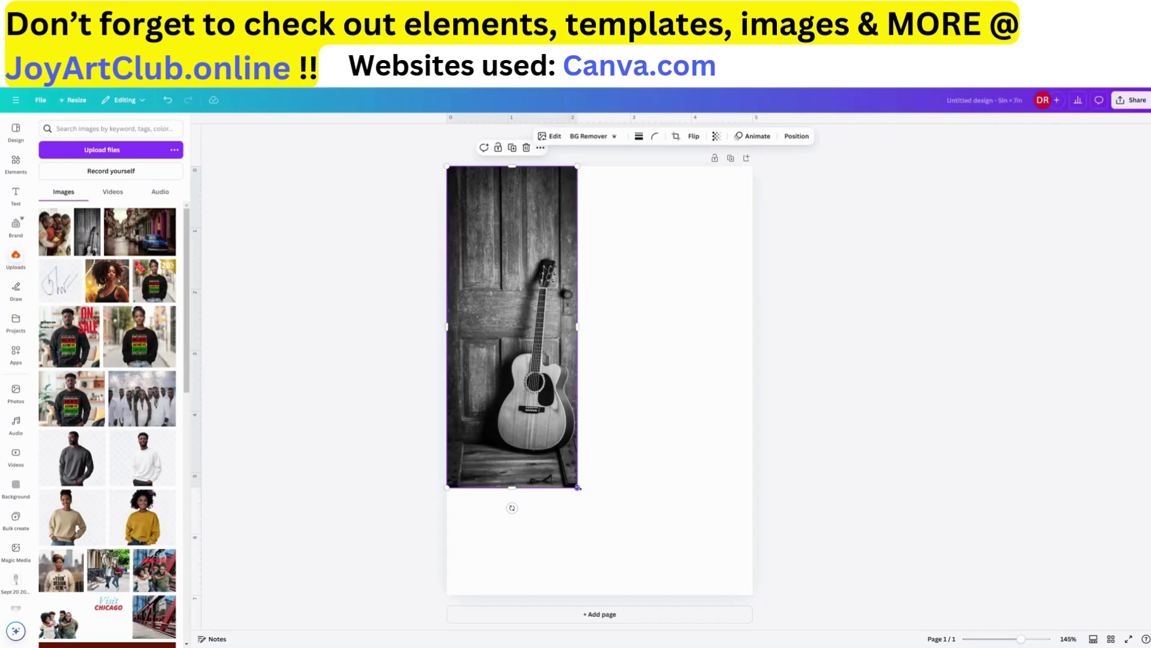
drag(578, 487, 594, 526)
drag(1021, 638, 1041, 640)
scroll(651, 534, down, 6)
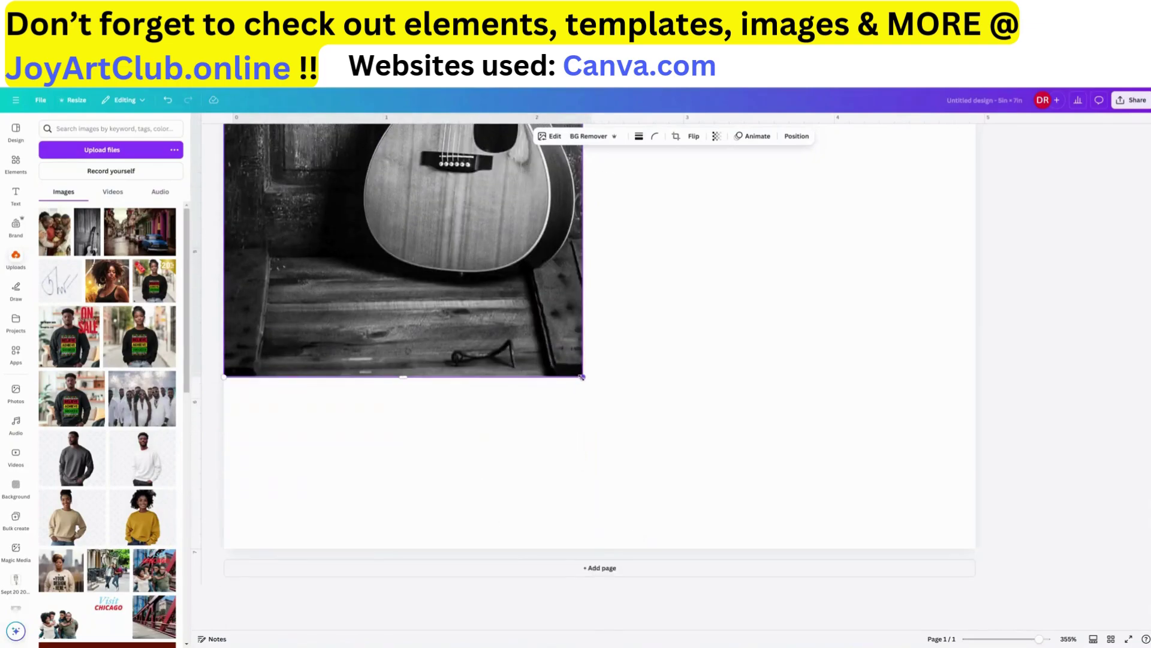
drag(581, 377, 701, 526)
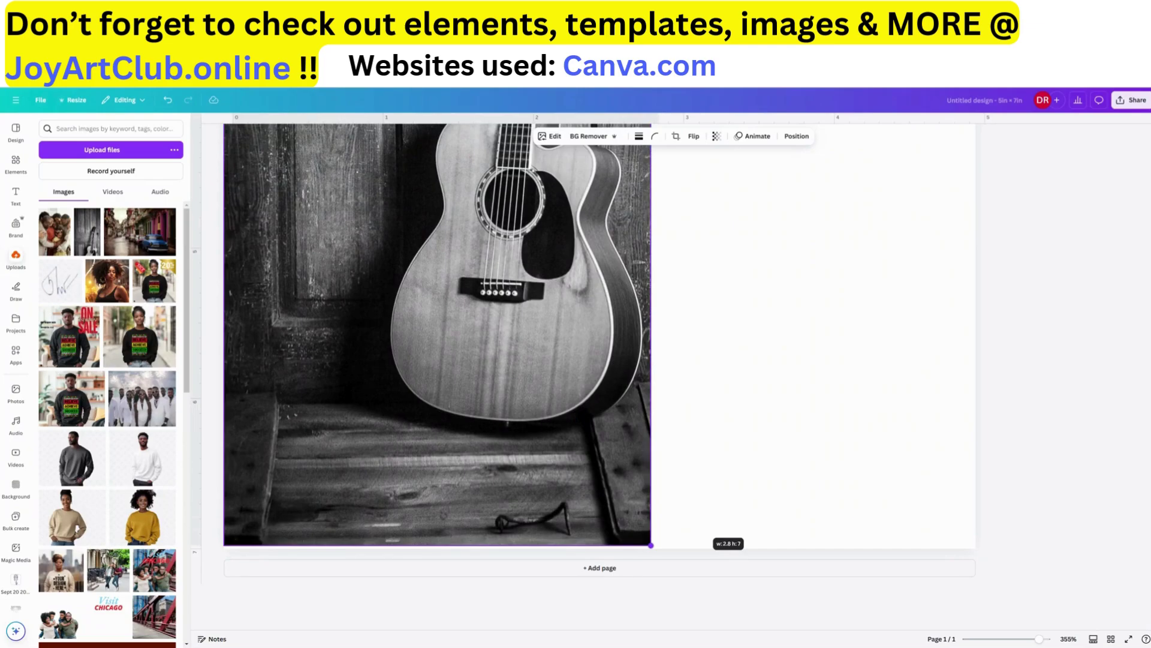
drag(651, 546, 653, 548)
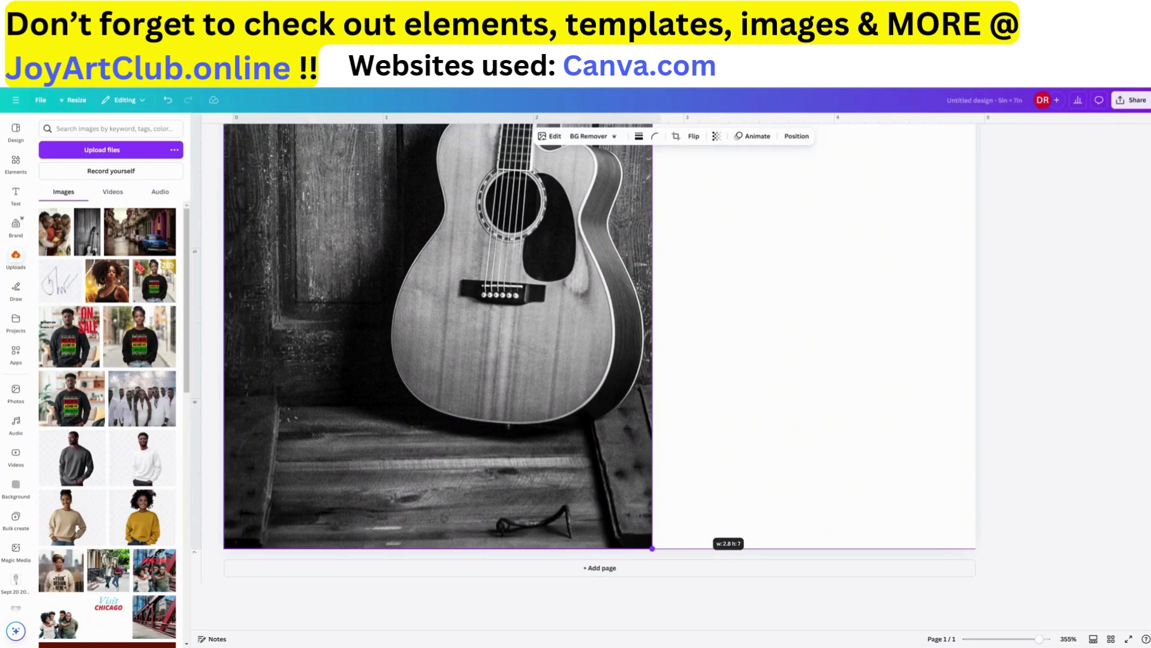
drag(652, 548, 704, 525)
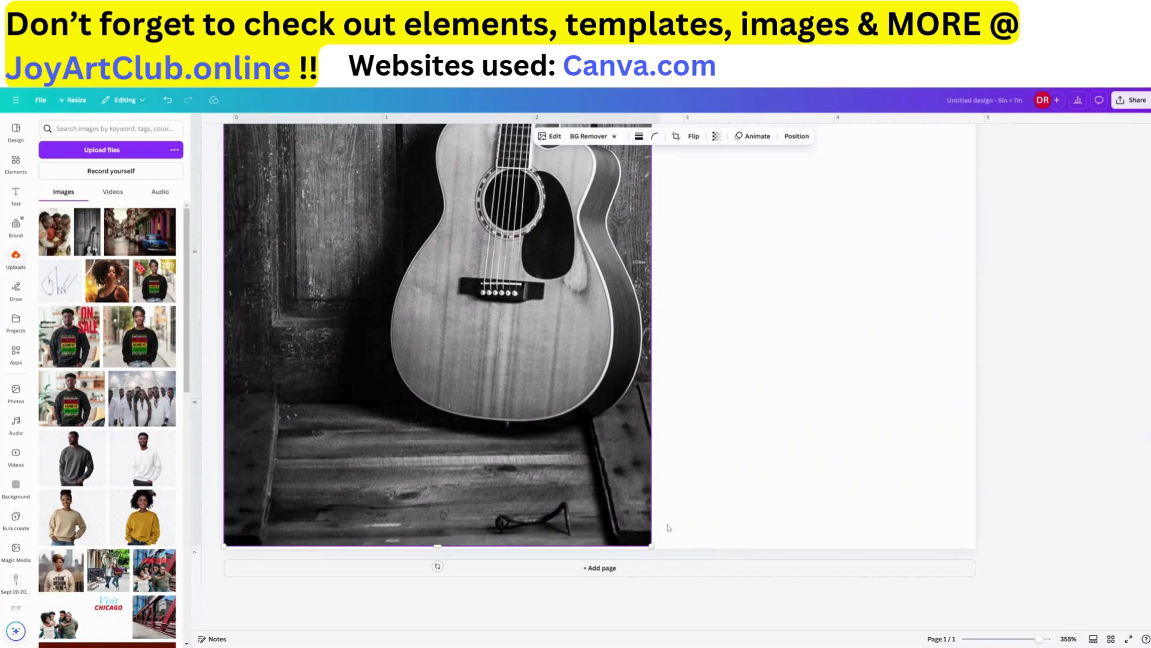
drag(651, 545, 658, 547)
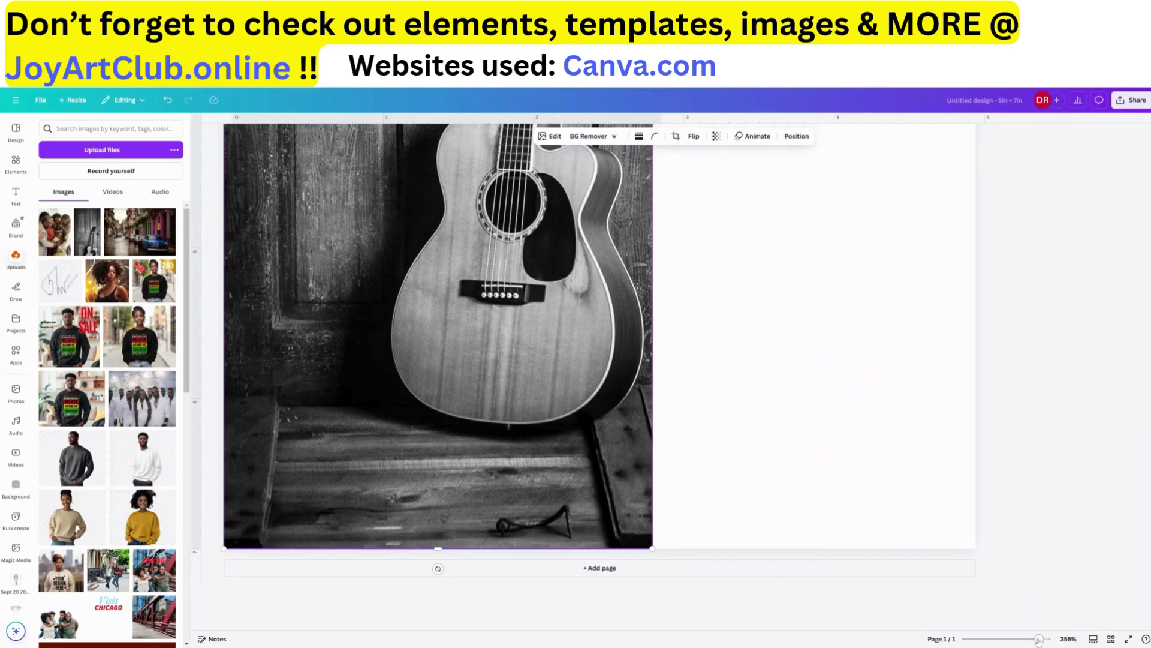
drag(1039, 640, 1010, 641)
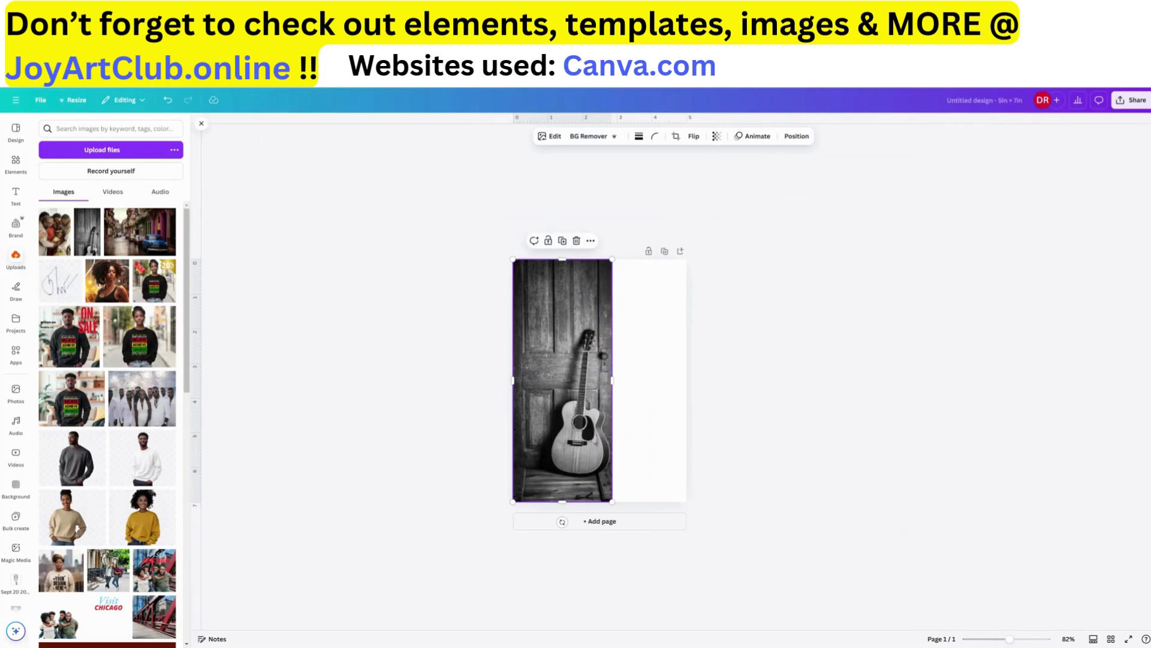
Copy and resize the guitar design to 5.6 × 14 in and open the copy.
click(76, 102)
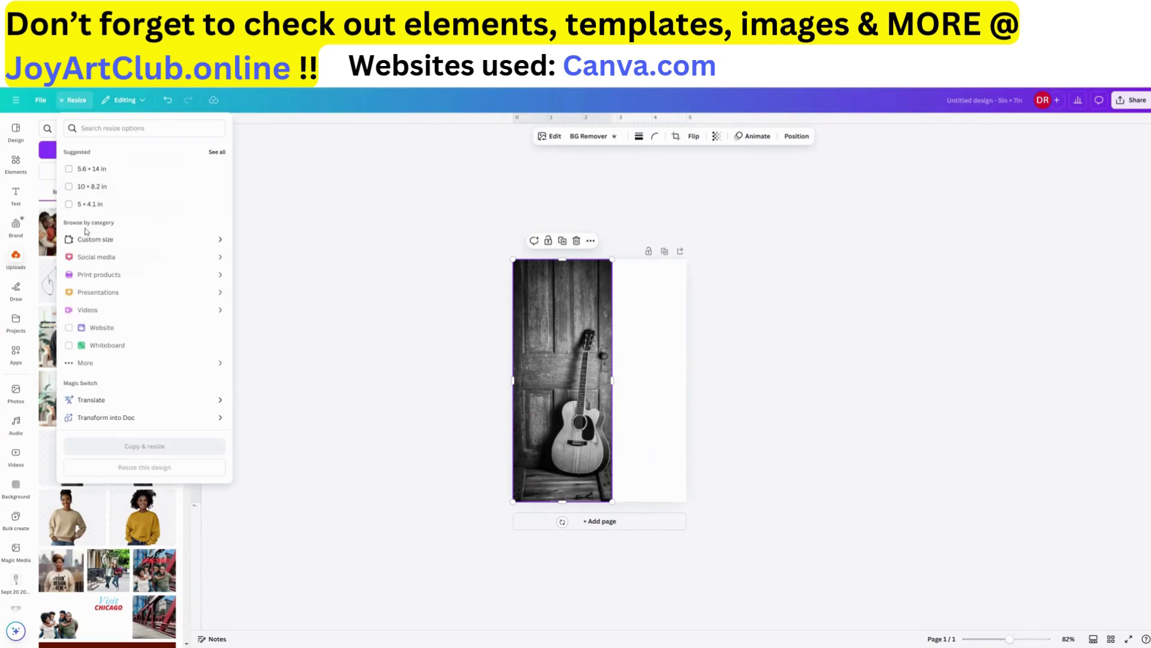
click(69, 169)
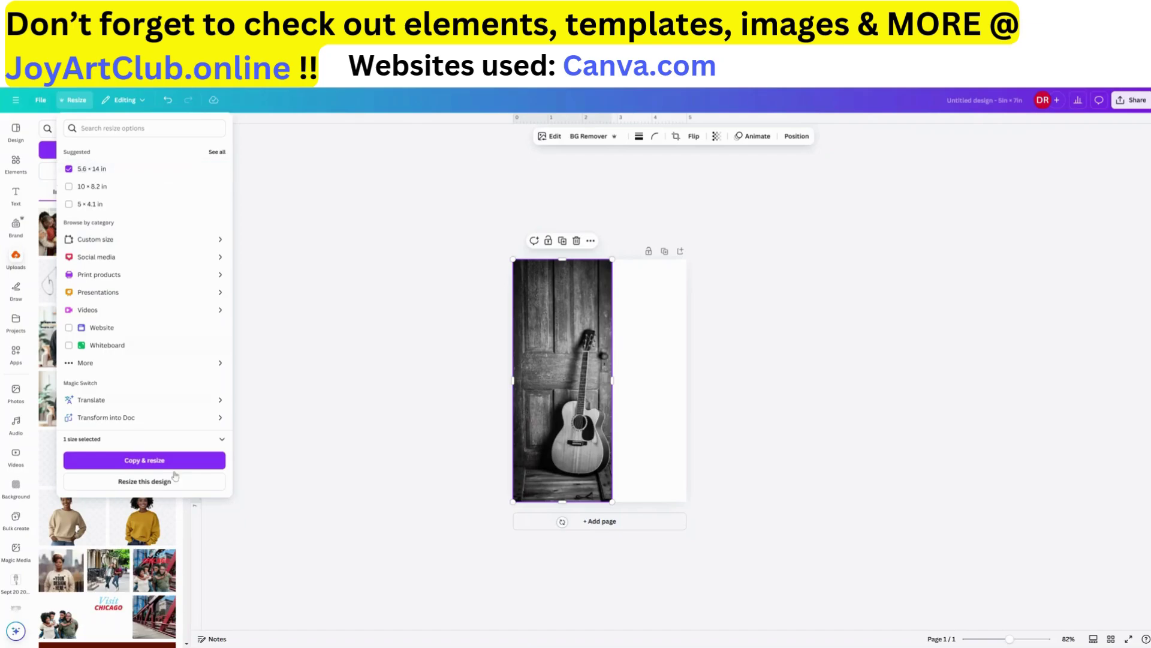
click(128, 465)
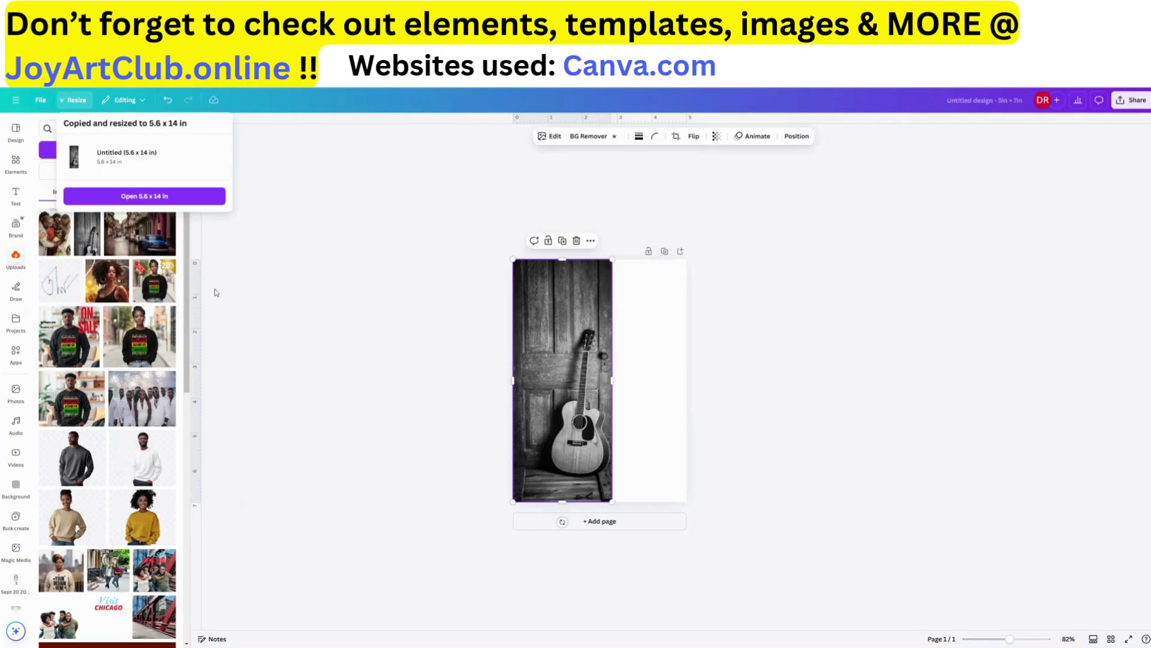
click(134, 196)
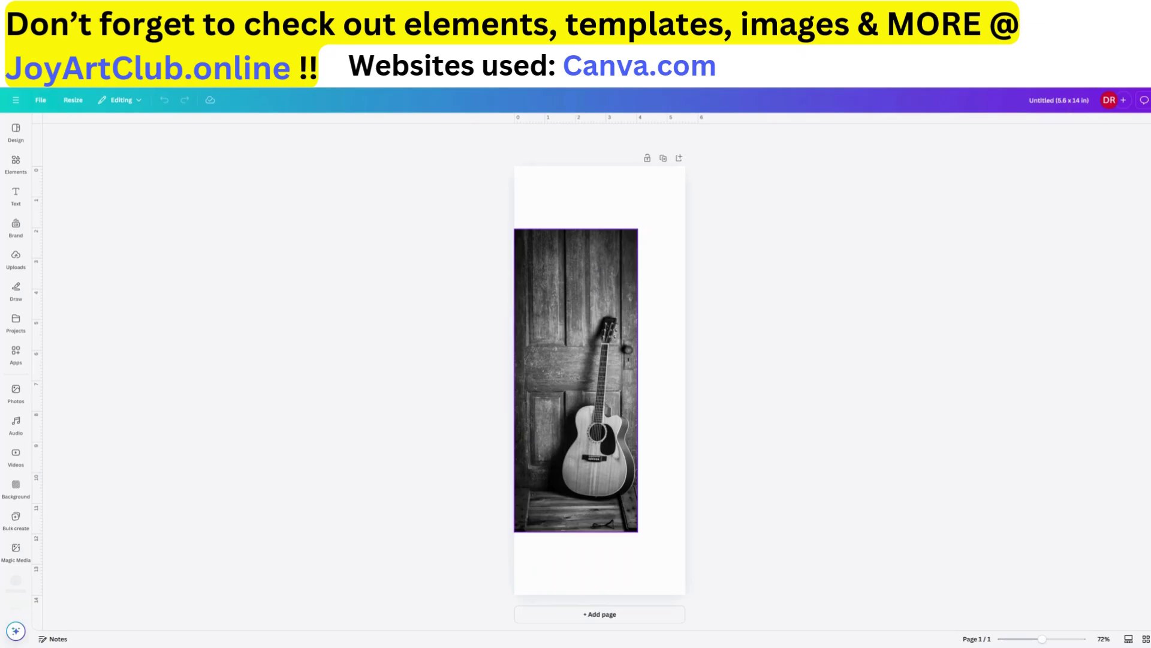
Move the guitar photo to the top and stretch it to about 5.8 × 14 in, filling the page.
drag(620, 345, 612, 291)
drag(638, 469, 687, 591)
drag(629, 496, 622, 495)
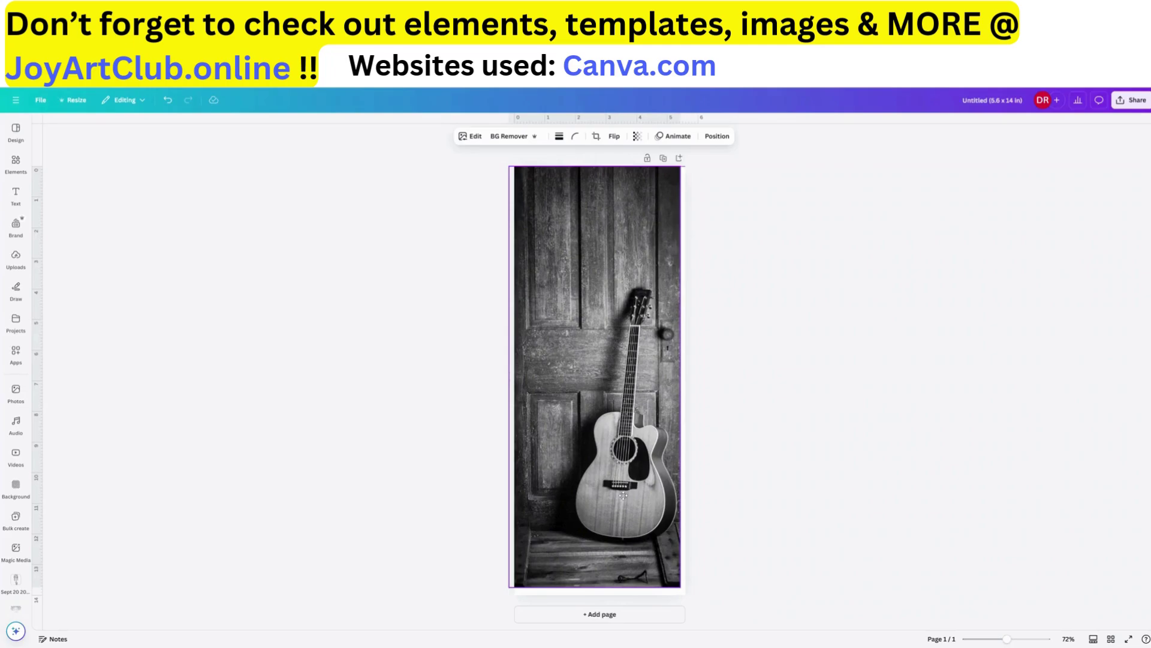
drag(681, 377, 686, 378)
drag(595, 587, 599, 598)
click(762, 348)
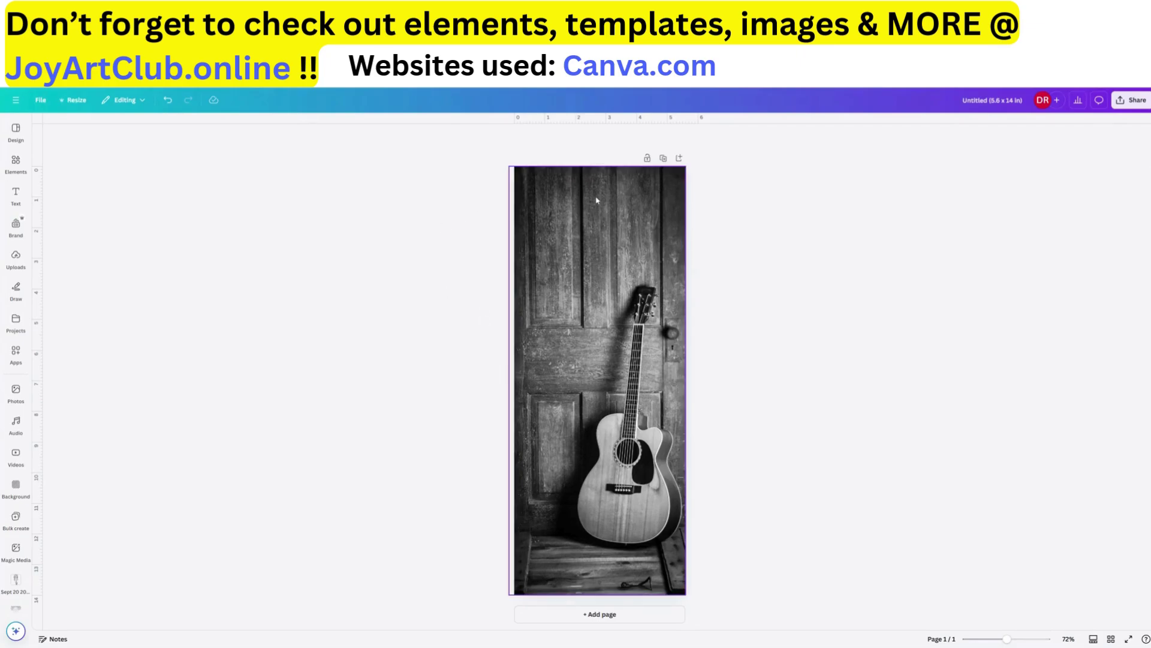
Show the uploaded images, add a second guitar photo, move it up, then delete it.
click(16, 258)
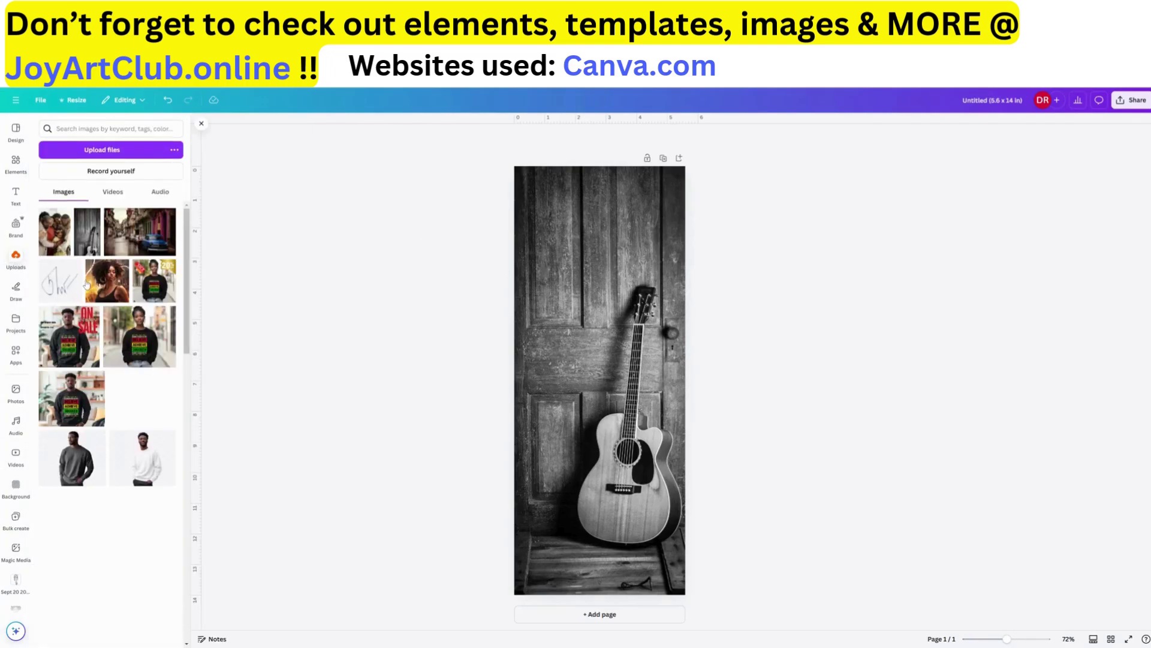
click(91, 236)
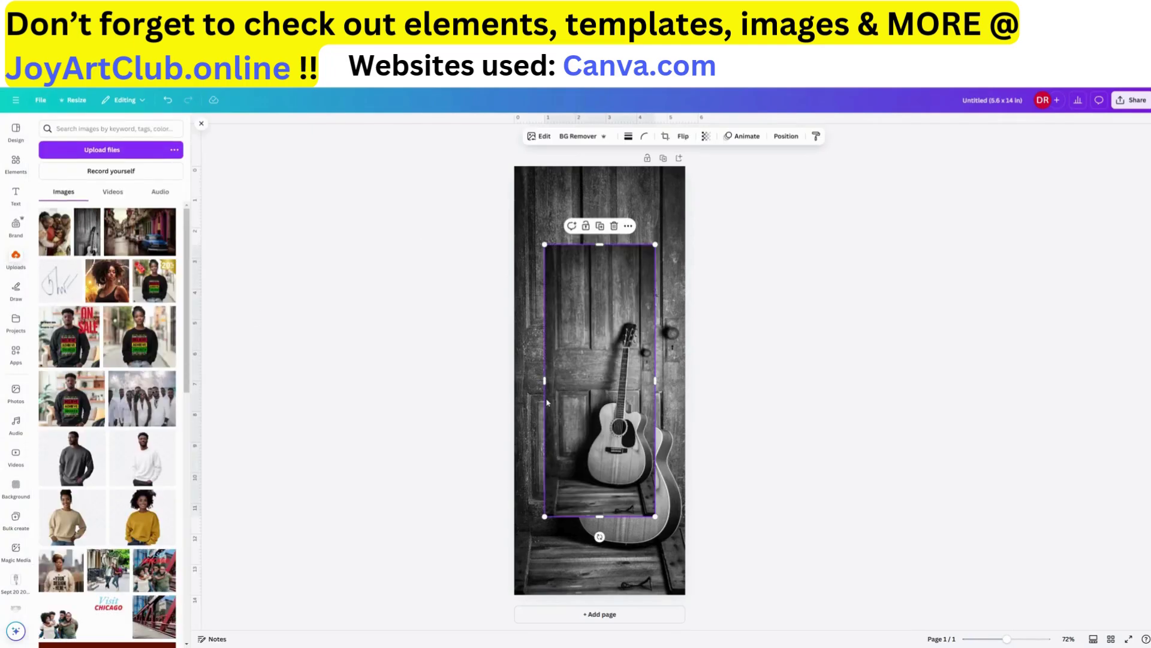
drag(593, 379, 588, 324)
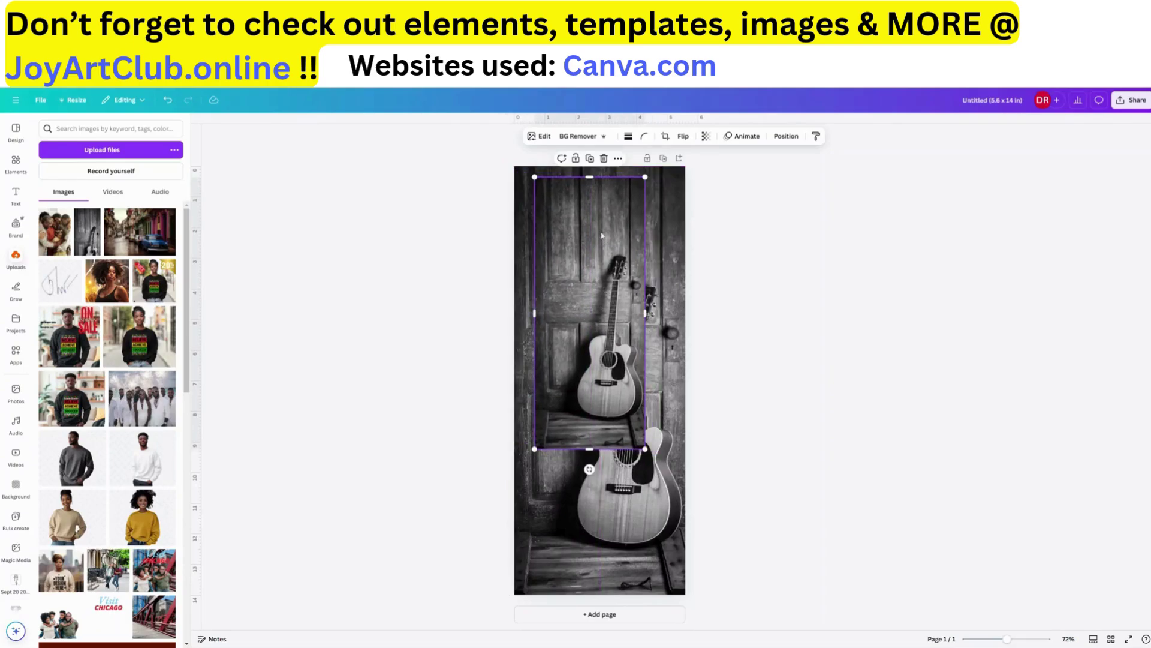
click(604, 158)
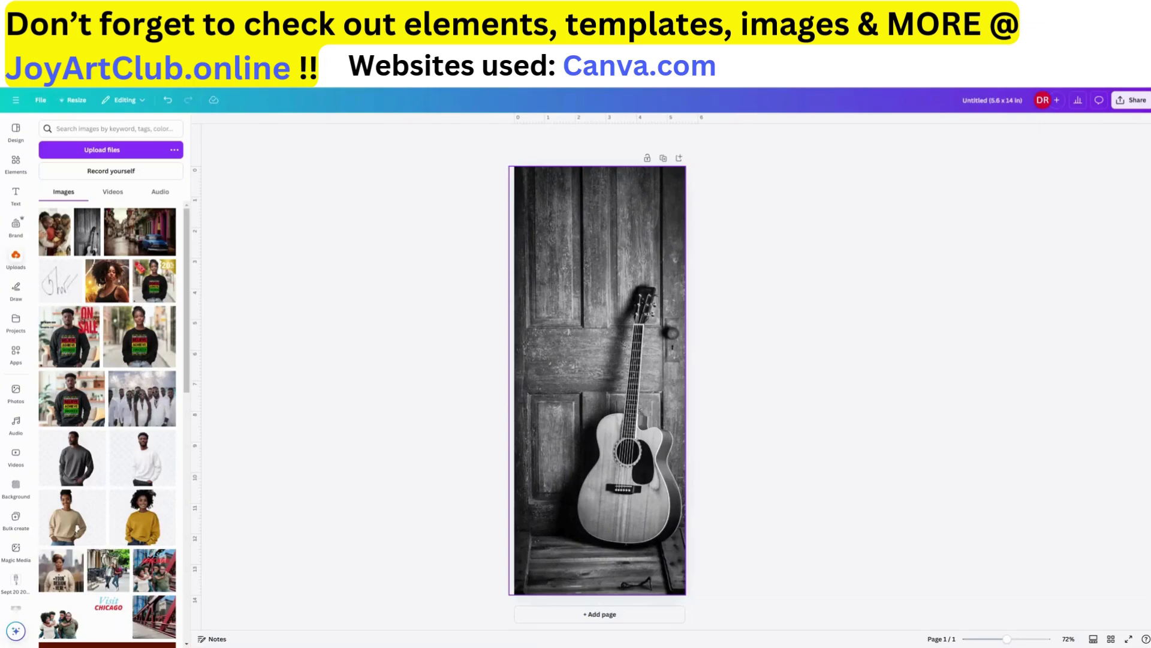
key(Escape)
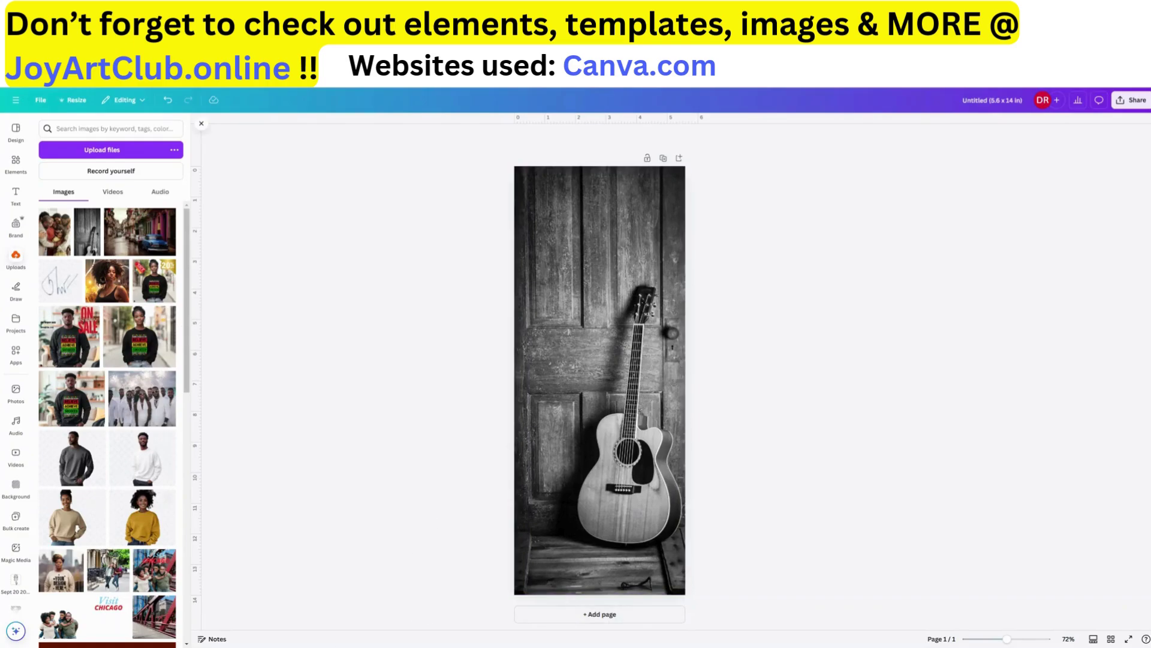
click(157, 618)
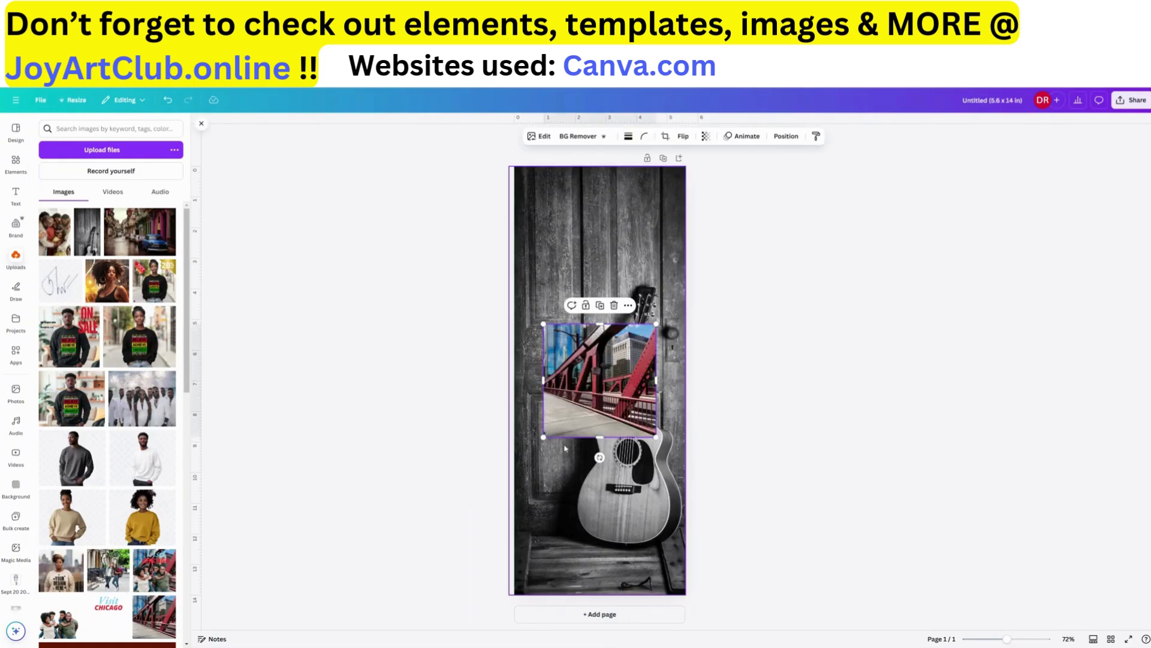
drag(600, 377, 566, 226)
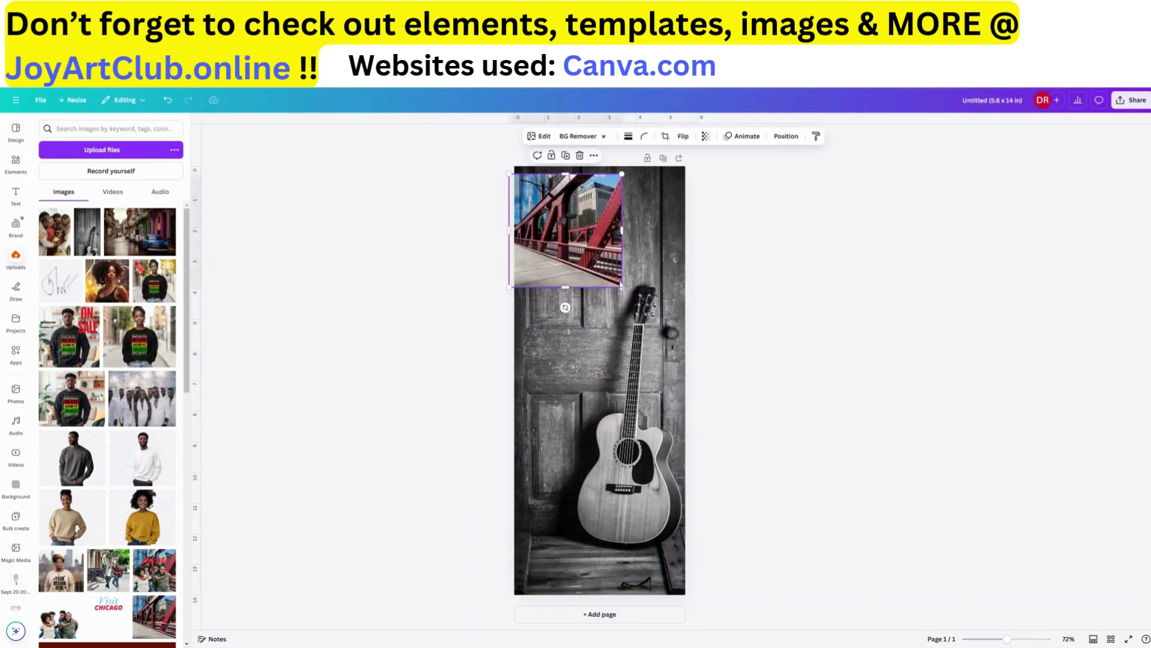
drag(622, 288, 602, 268)
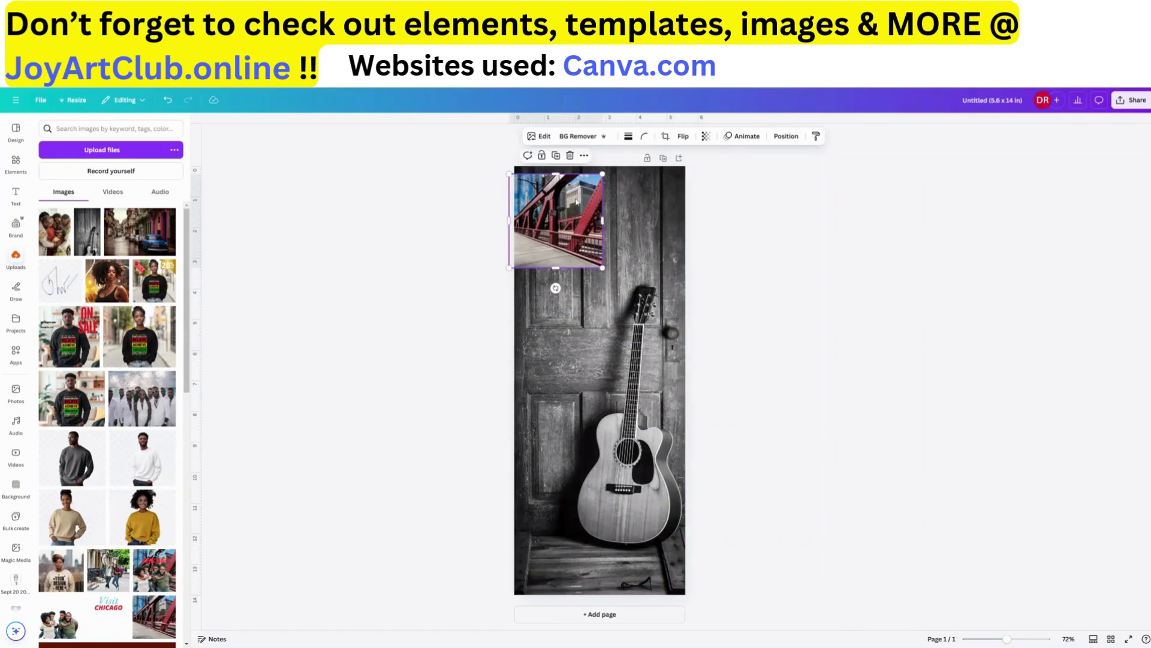
click(570, 156)
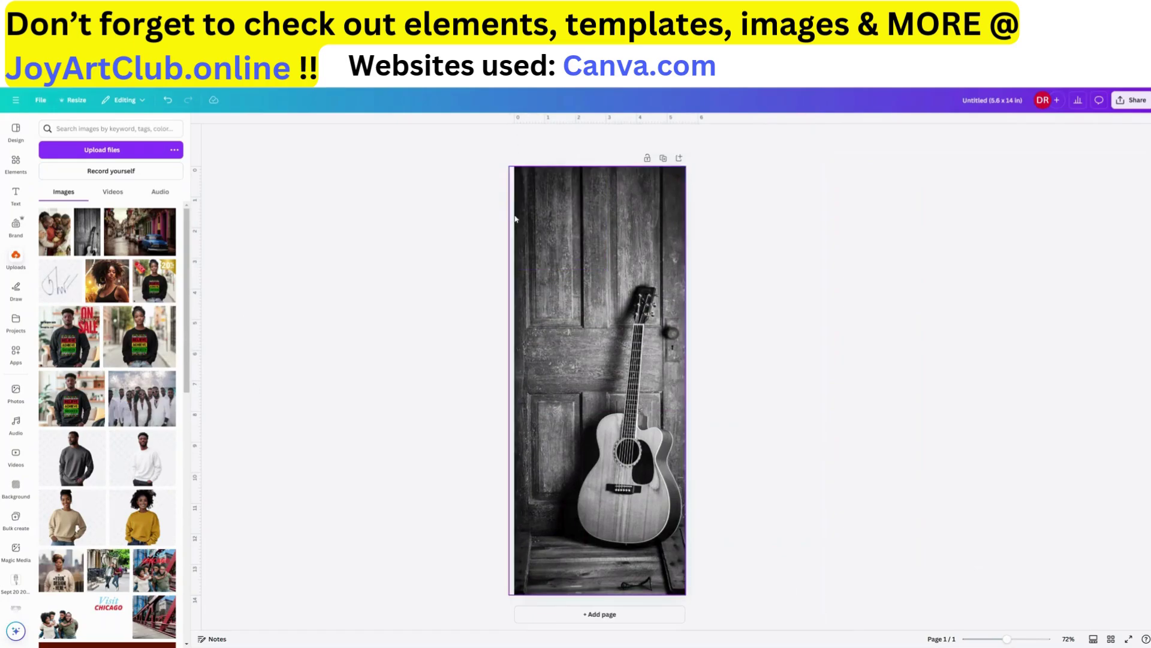